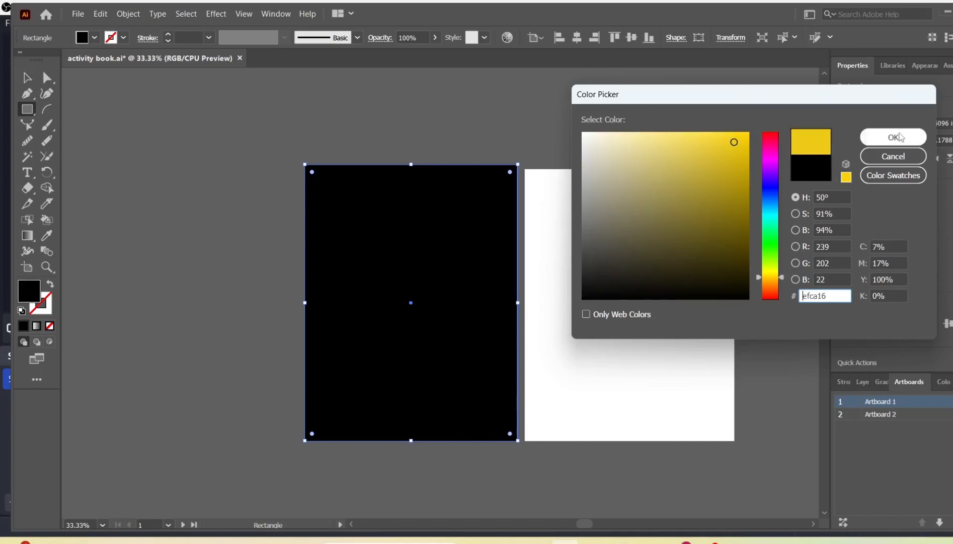
Step: Fill the cover rectangle with yellow #efca16 and reposition it so it covers the first artboard evenly
click(894, 137)
key(v)
drag(452, 245, 457, 245)
drag(442, 213, 440, 218)
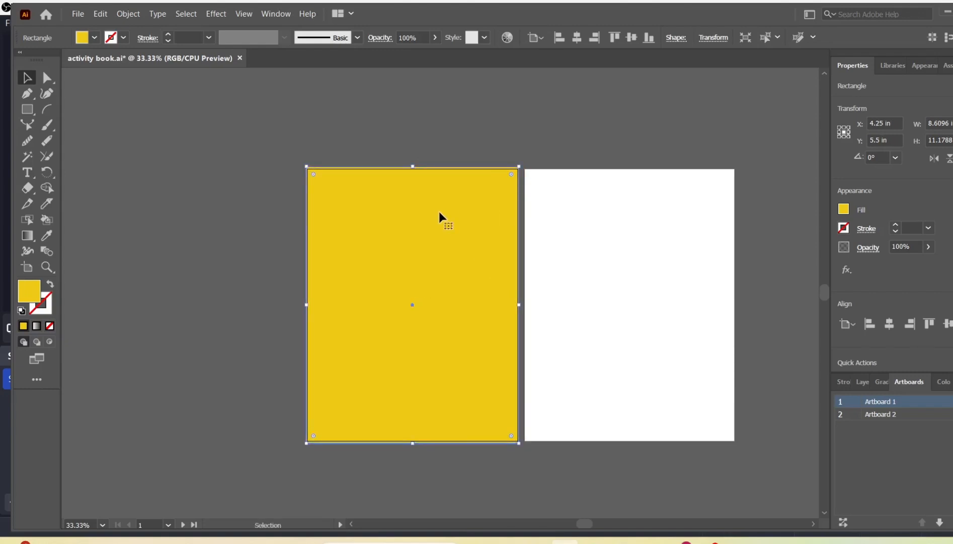
Step: Switch to the browser and search Google Images for "punch out paper png"
key(alt+Tab)
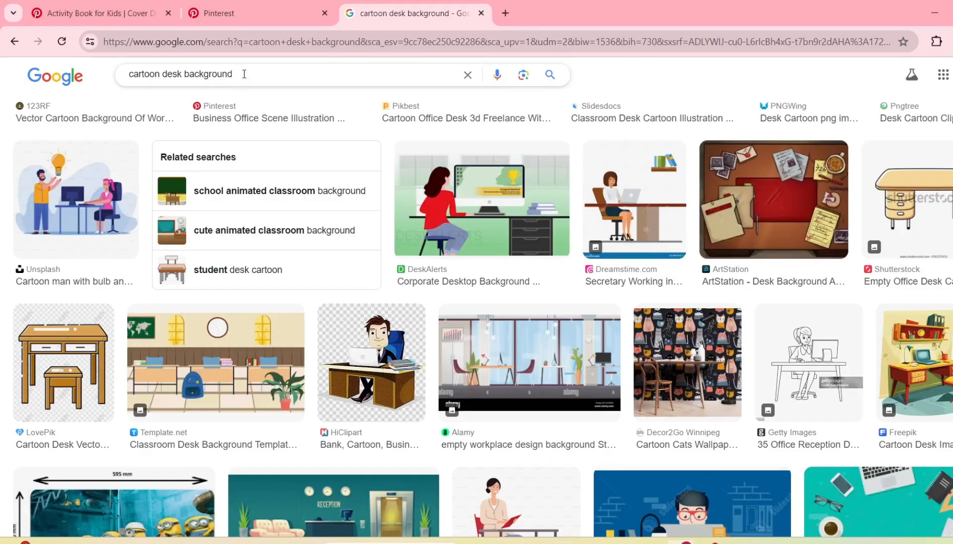
drag(245, 75, 94, 71)
text(punch ou)
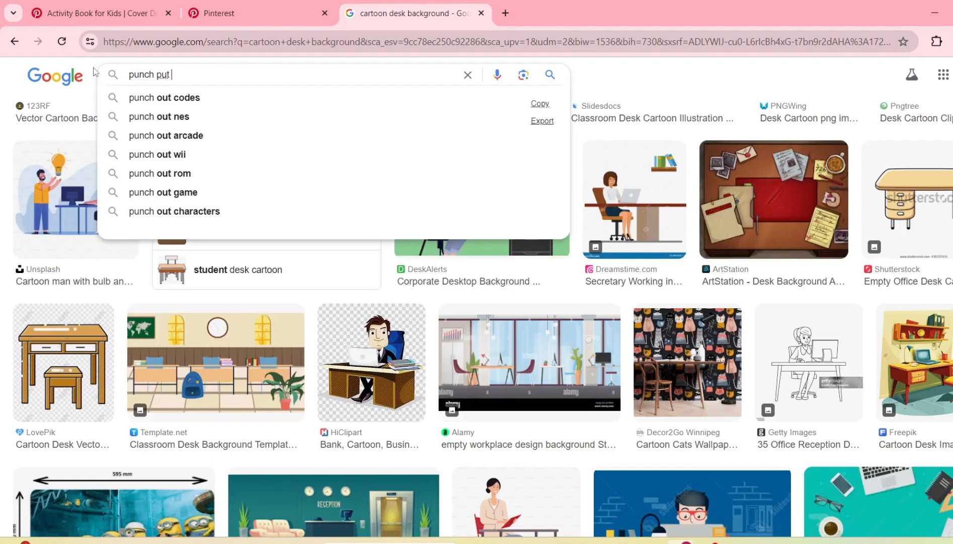
key(BackSpace)
key(BackSpace)
text(out paper)
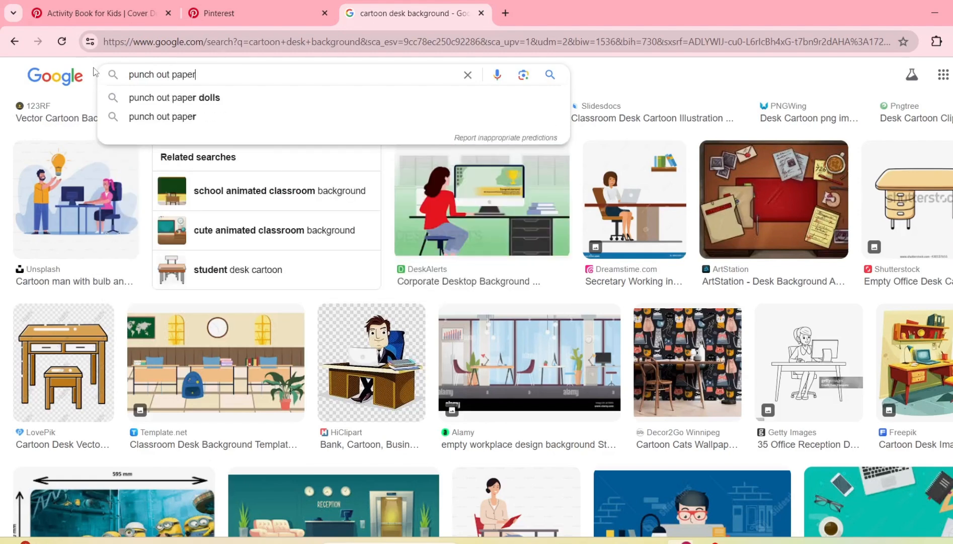
key(Return)
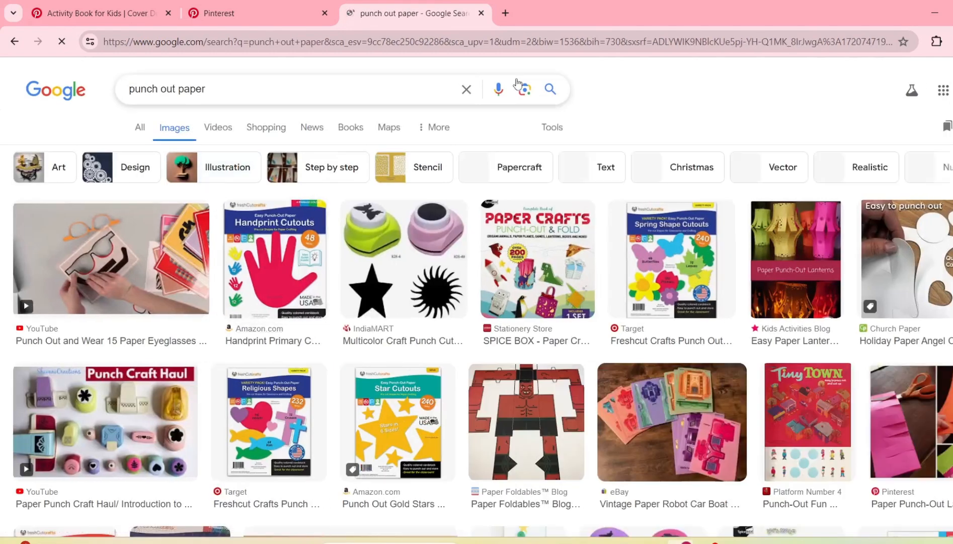
click(221, 89)
text(pn)
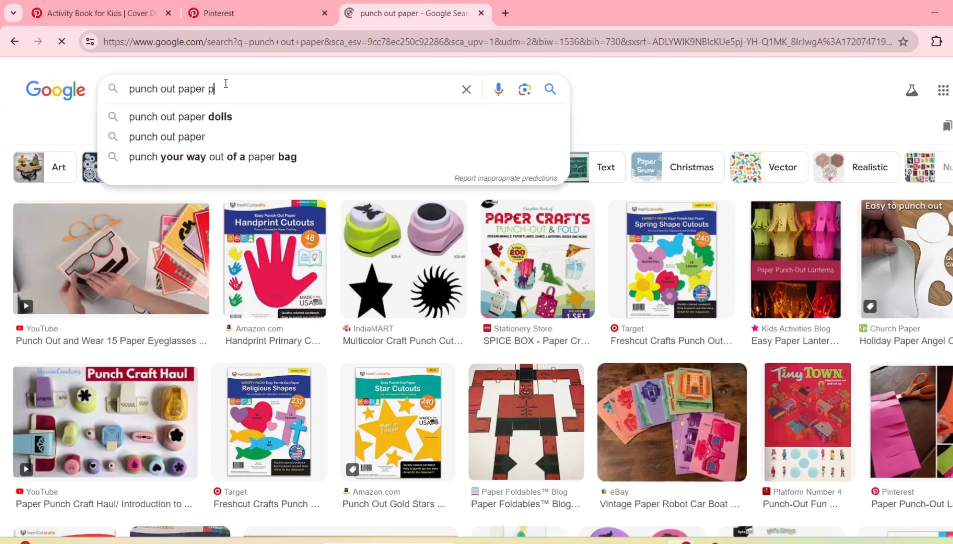
text(g)
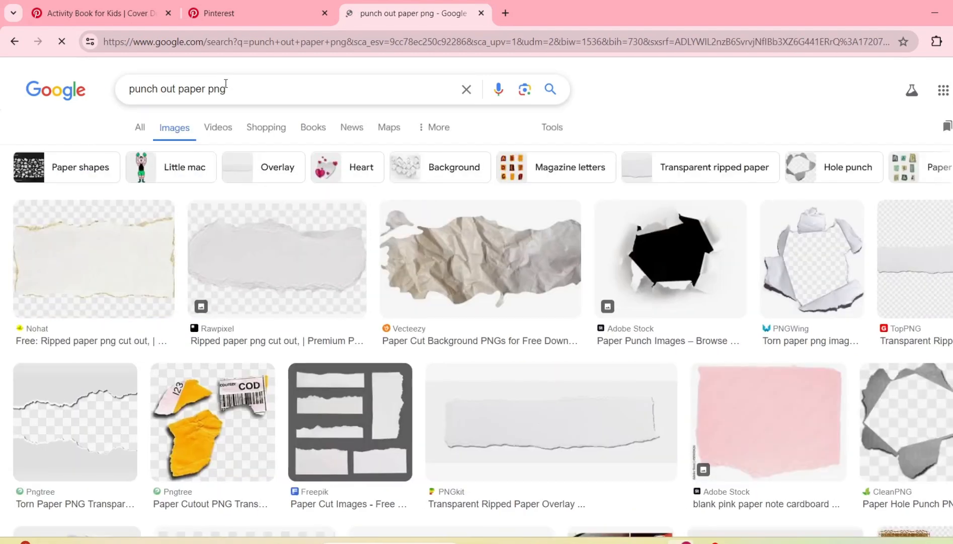
Step: Open the PNGEgg page for the paper hole effect image, download the PNG and dismiss the ad
click(812, 259)
scroll(677, 234, down, 4)
click(677, 234)
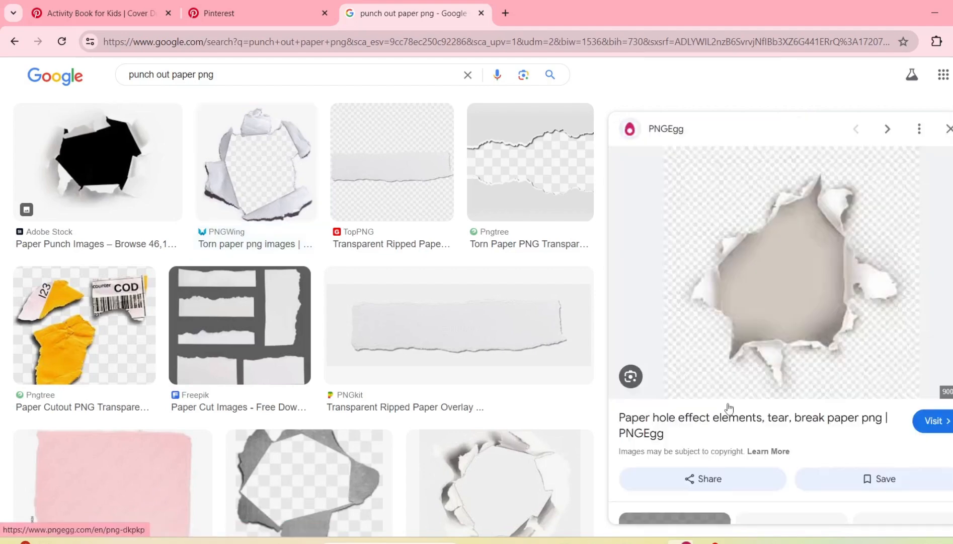
click(674, 203)
scroll(751, 346, down, 5)
click(788, 155)
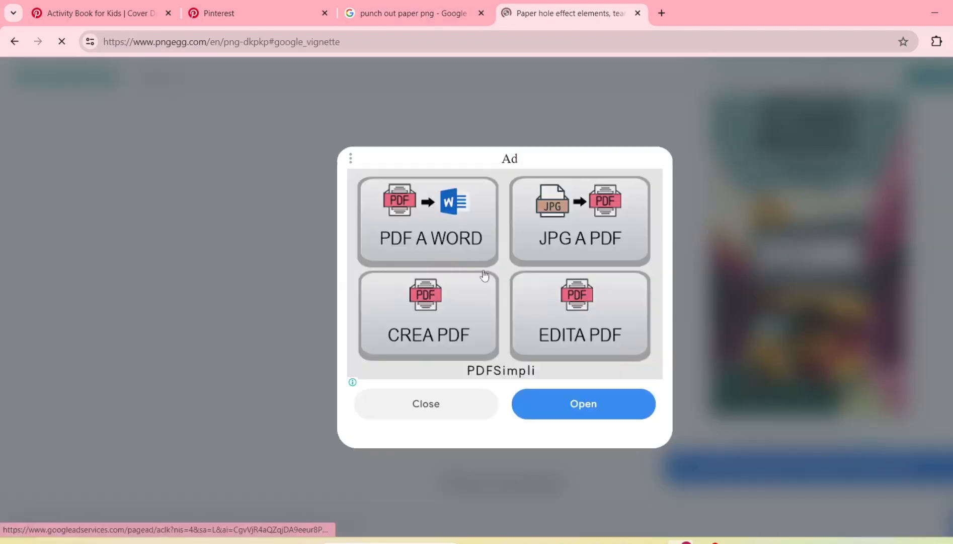
click(426, 400)
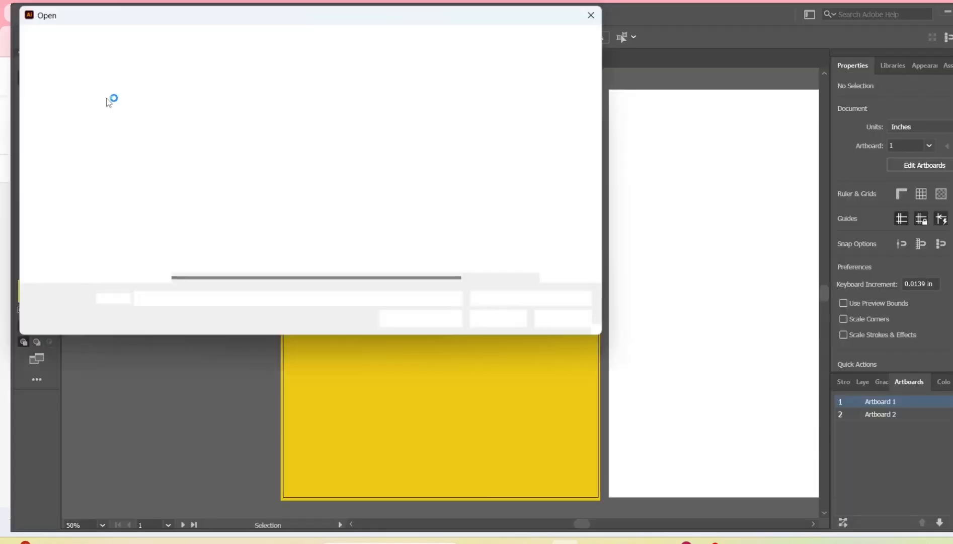
Step: Open pngegg.png in Illustrator and move the torn-hole image into the activity book document
click(183, 146)
double_click(182, 146)
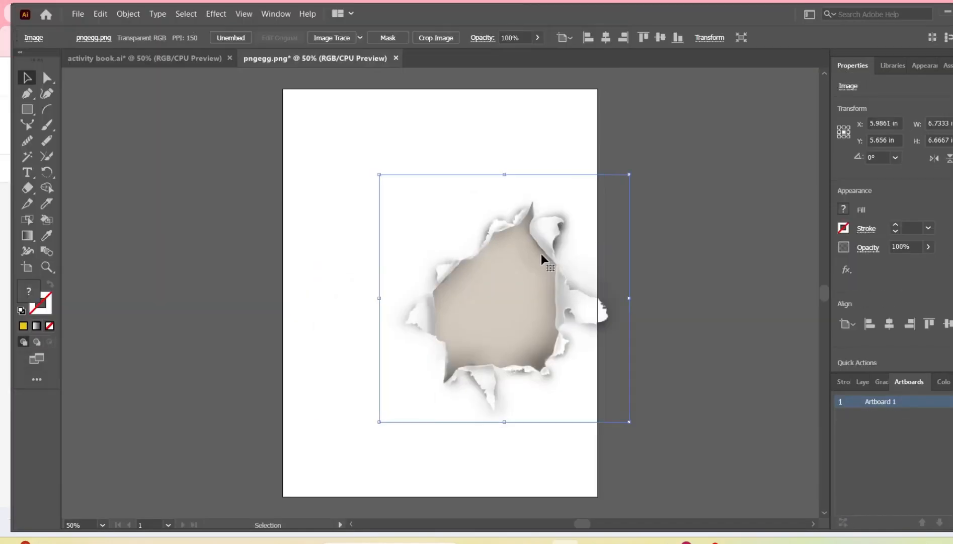
drag(542, 253, 200, 59)
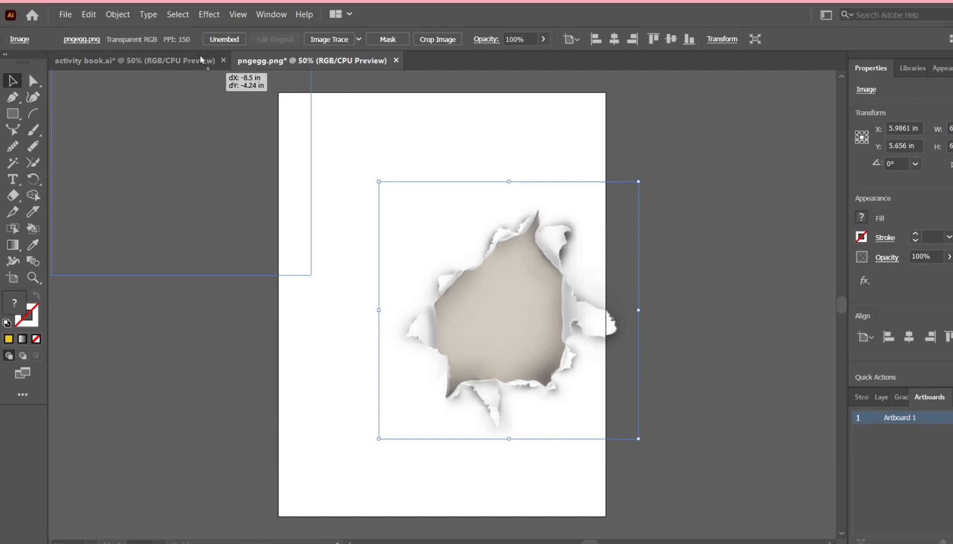
drag(200, 55, 473, 218)
Step: Enlarge the torn-hole image to nearly the cover's width and centre it horizontally on the yellow cover
drag(566, 414, 606, 467)
drag(483, 322, 468, 305)
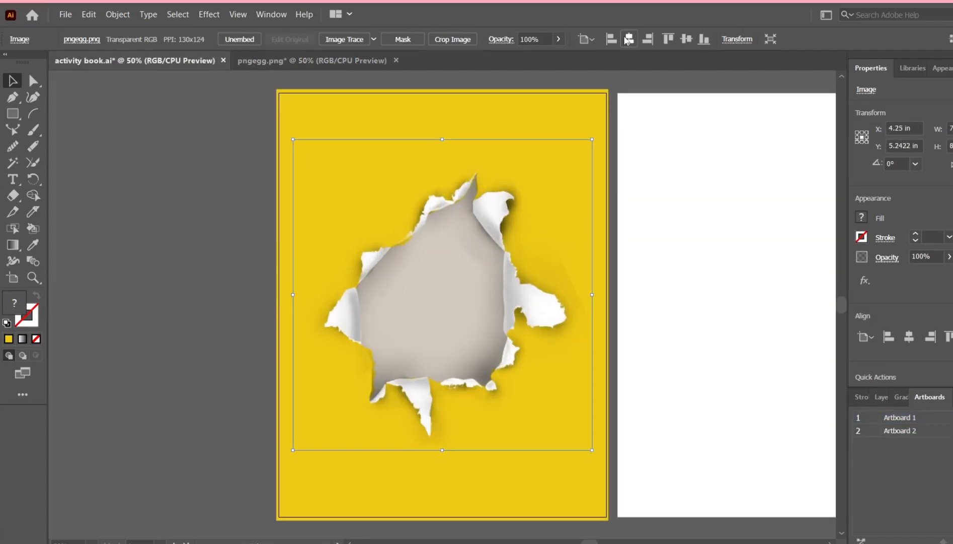
click(374, 238)
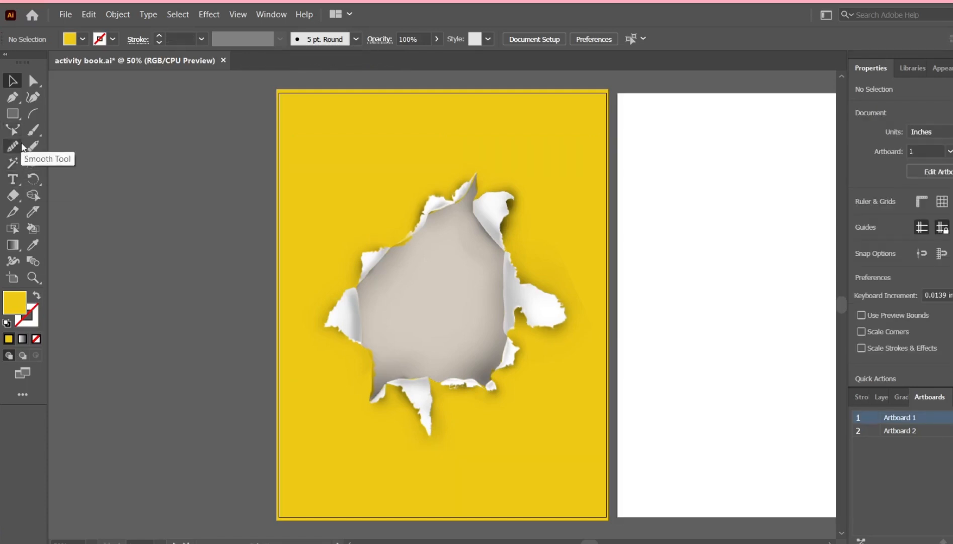
Step: Draw a circle with the Ellipse tool and centre it over the torn hole
click(16, 180)
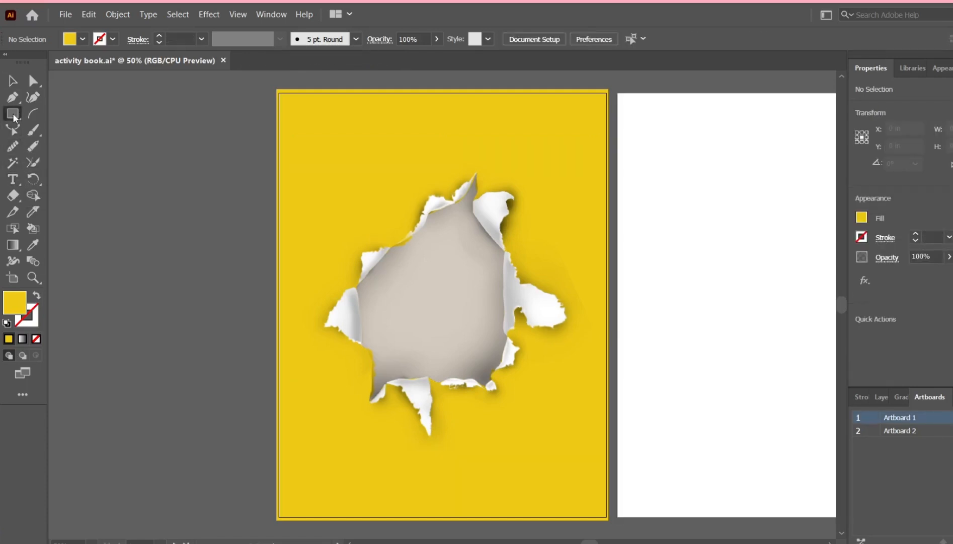
drag(19, 115, 51, 128)
mouse_move(368, 138)
mouse_down()
mouse_move(526, 267)
mouse_move(572, 314)
mouse_move(573, 344)
mouse_up()
drag(469, 241, 442, 277)
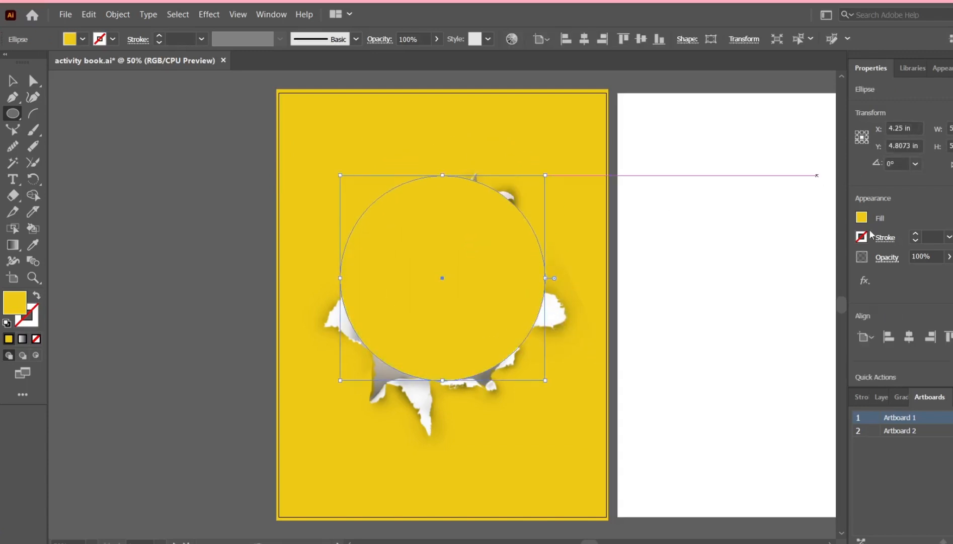
Step: Remove the circle's fill and give it a 1 pt black stroke
click(862, 217)
click(714, 265)
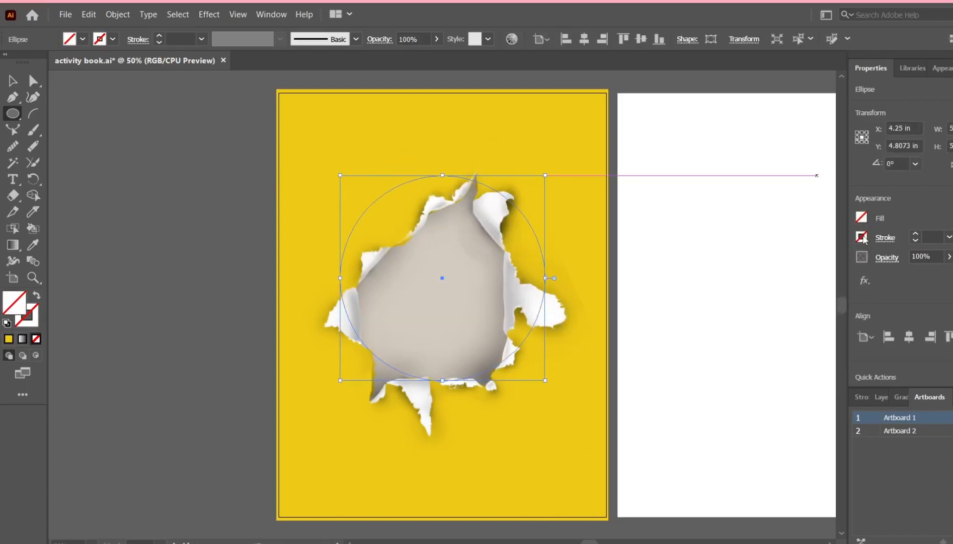
click(863, 237)
click(866, 238)
click(858, 241)
click(748, 290)
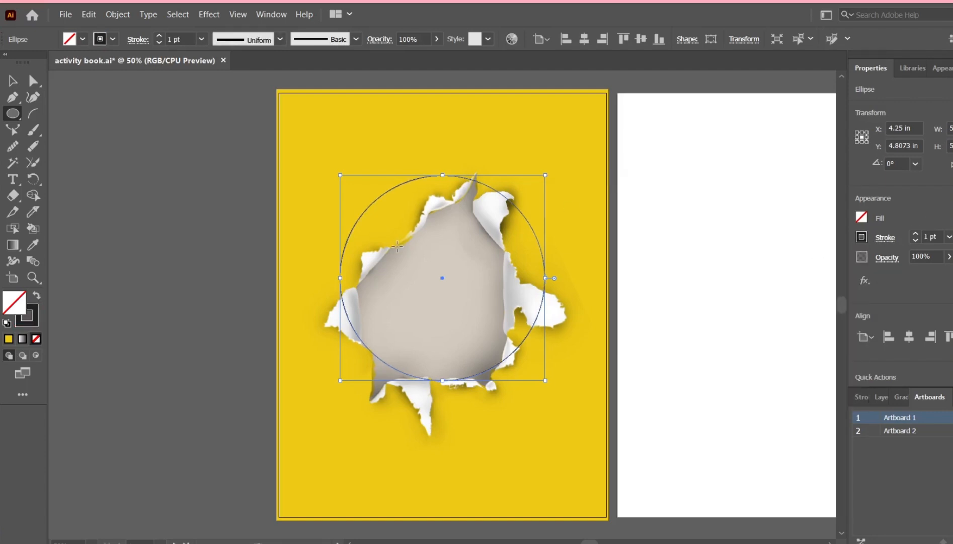
Step: Enlarge the circle to surround the torn hole and align it to the artboard's horizontal centre
drag(540, 375, 577, 411)
drag(456, 294, 435, 286)
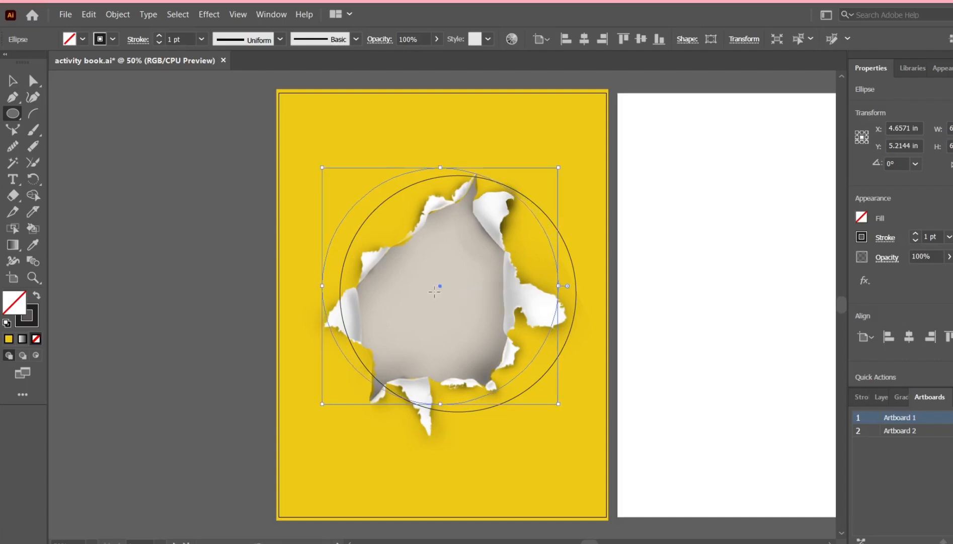
click(584, 41)
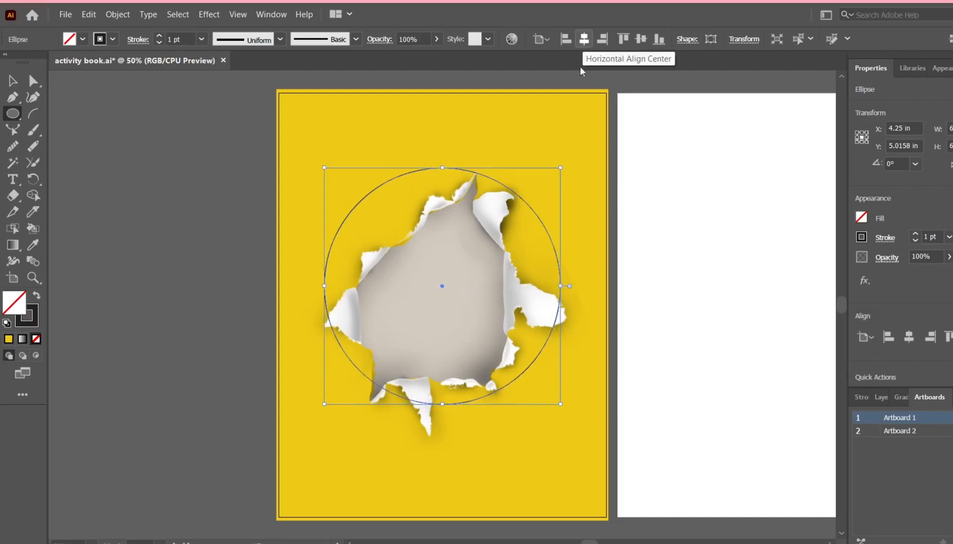
Step: Add the text "Child's Name" along the circle's path and rotate it about 32° so it arches over the hole
drag(13, 179, 76, 188)
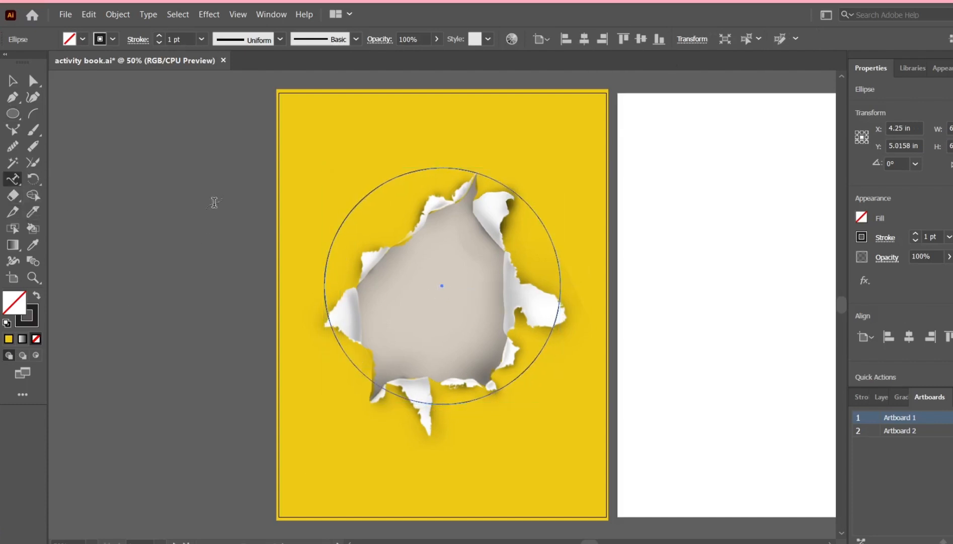
click(403, 170)
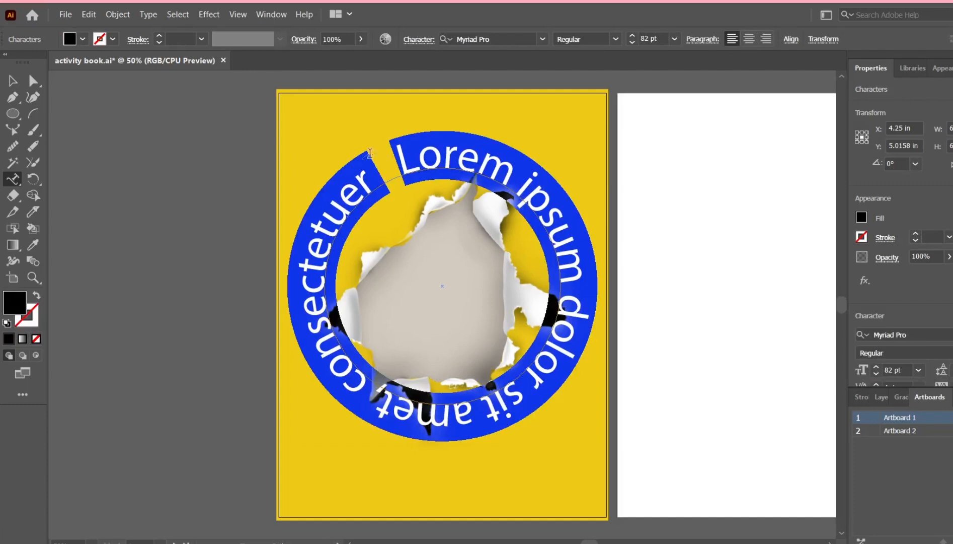
text(Chi)
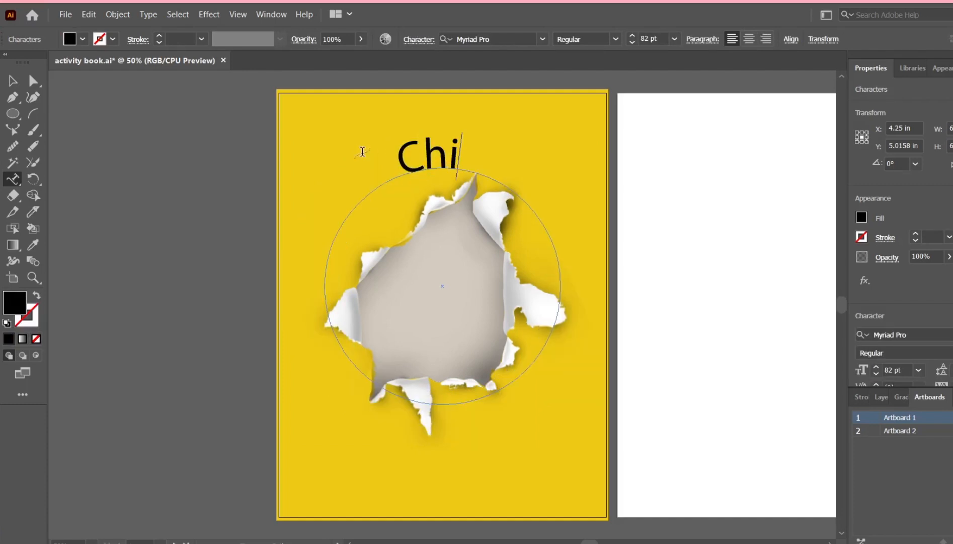
text(ld's Name)
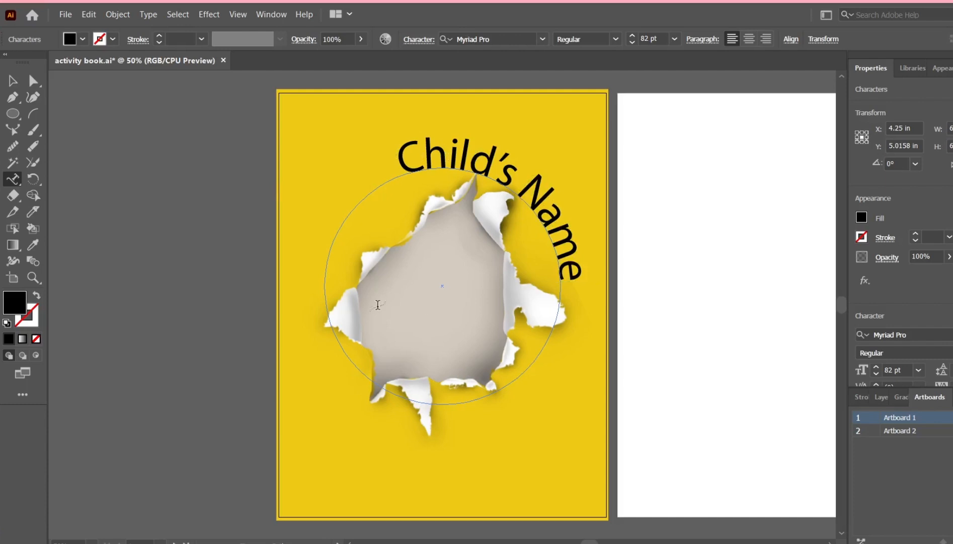
key(Escape)
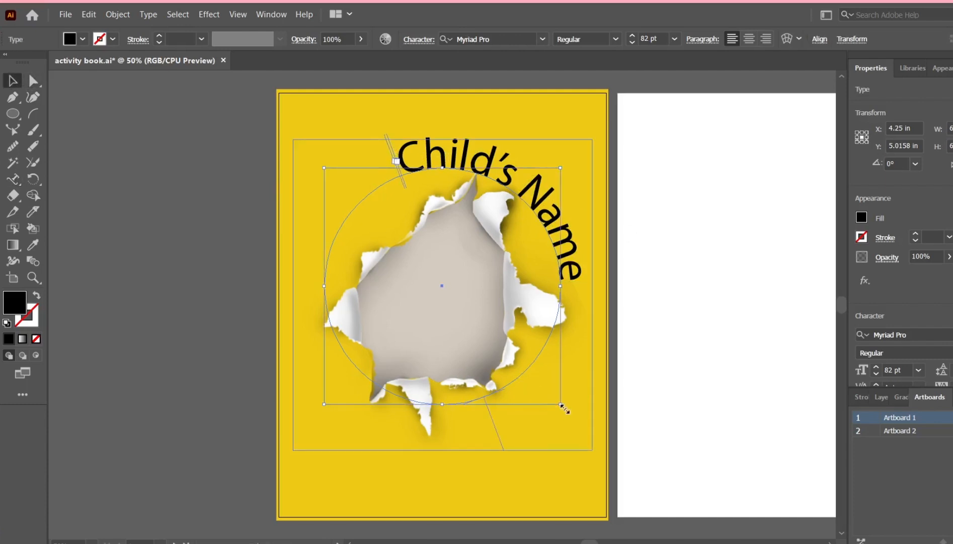
drag(564, 409, 605, 326)
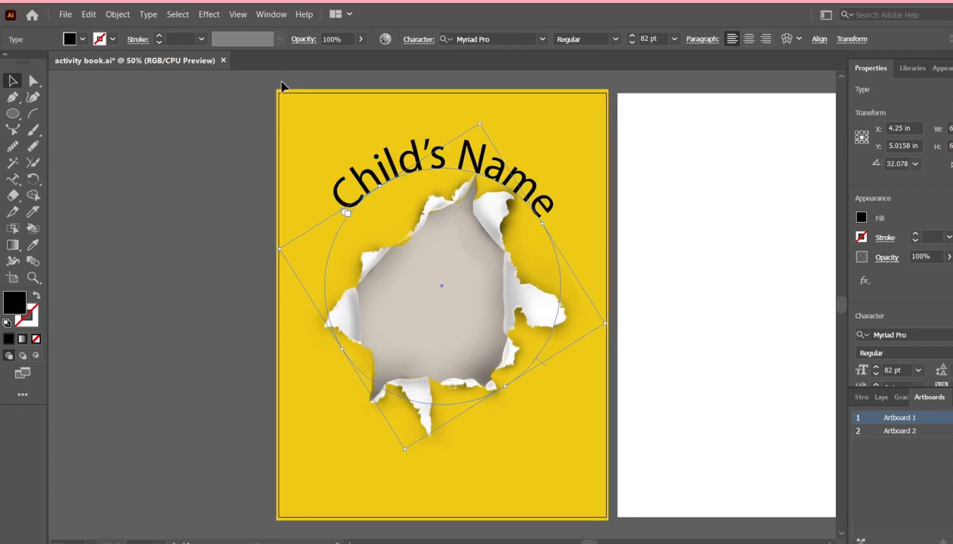
click(233, 217)
drag(17, 185, 65, 180)
key(v)
click(387, 478)
drag(438, 444, 467, 373)
click(88, 14)
click(101, 26)
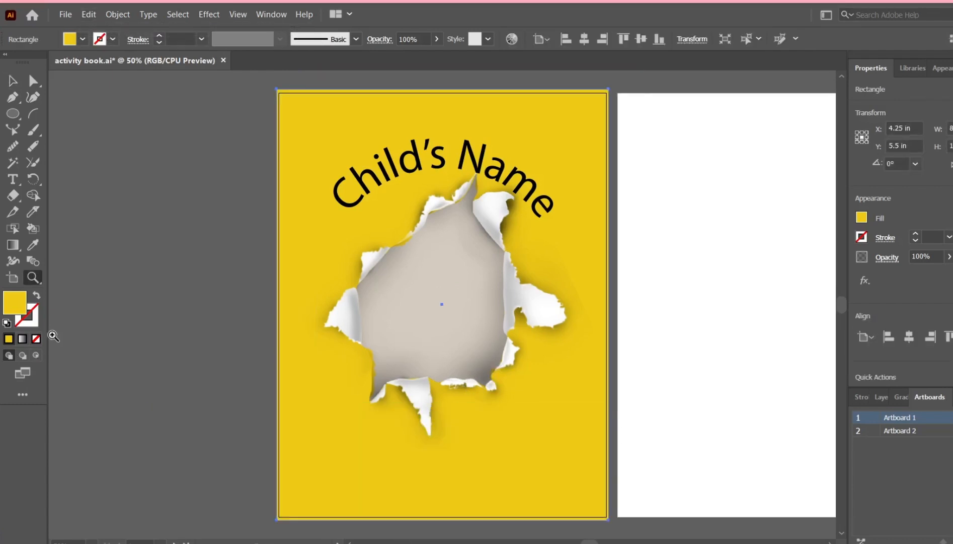
Step: Add the text "Activity Book" below the torn hole and move it to the middle of the cover's width
key(t)
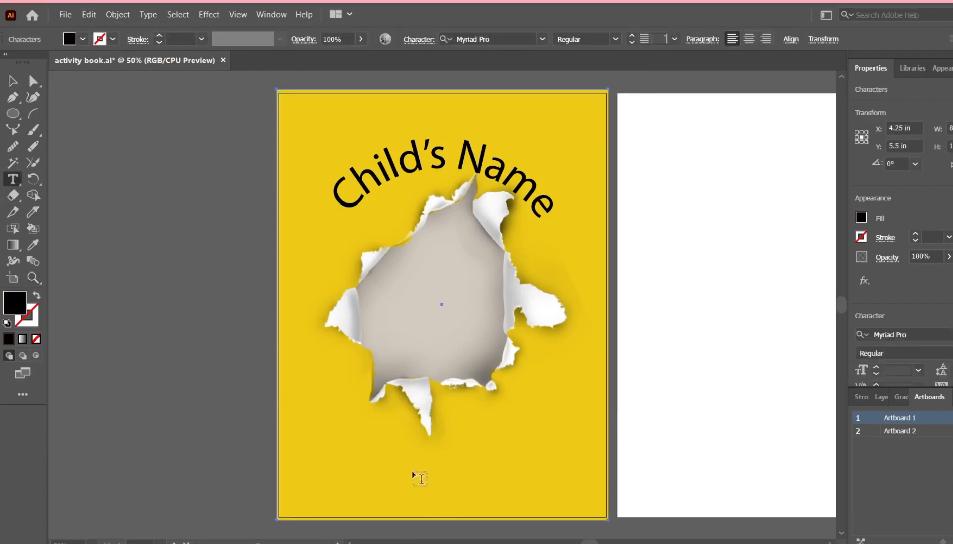
click(413, 474)
text(Ac)
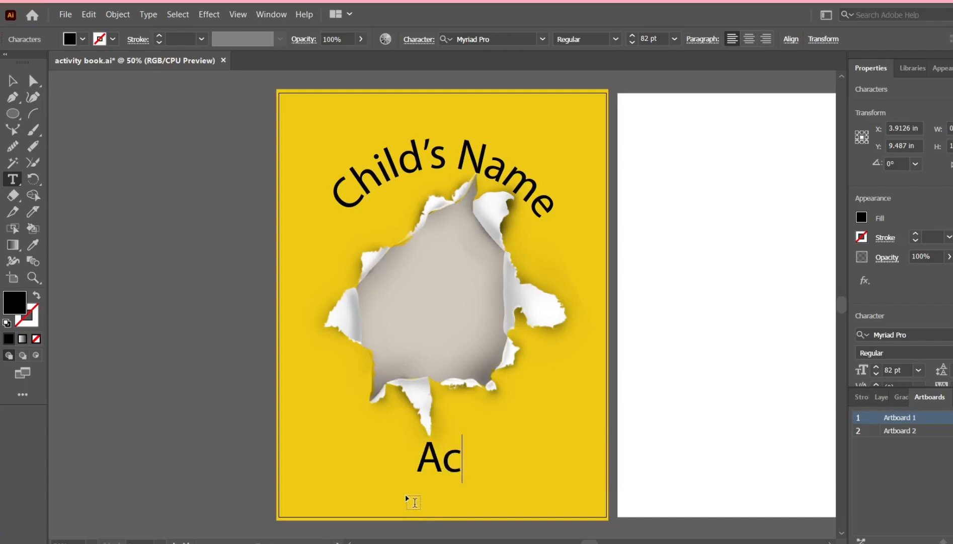
text(tivity Book)
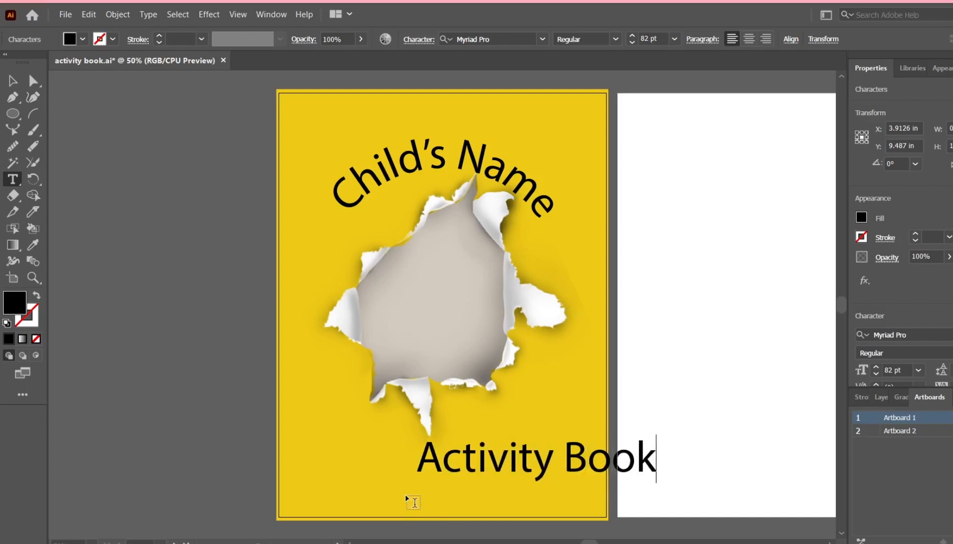
click(13, 80)
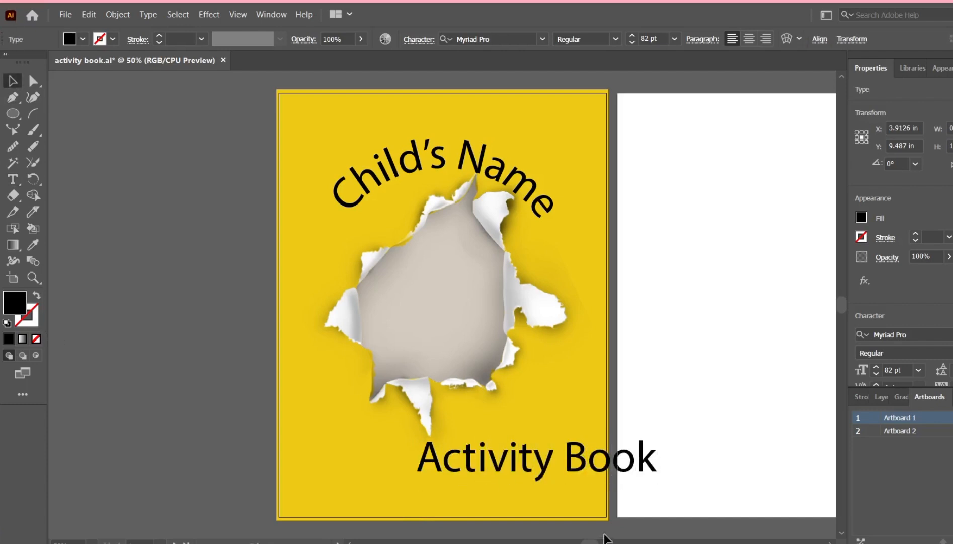
click(542, 462)
drag(541, 458, 439, 461)
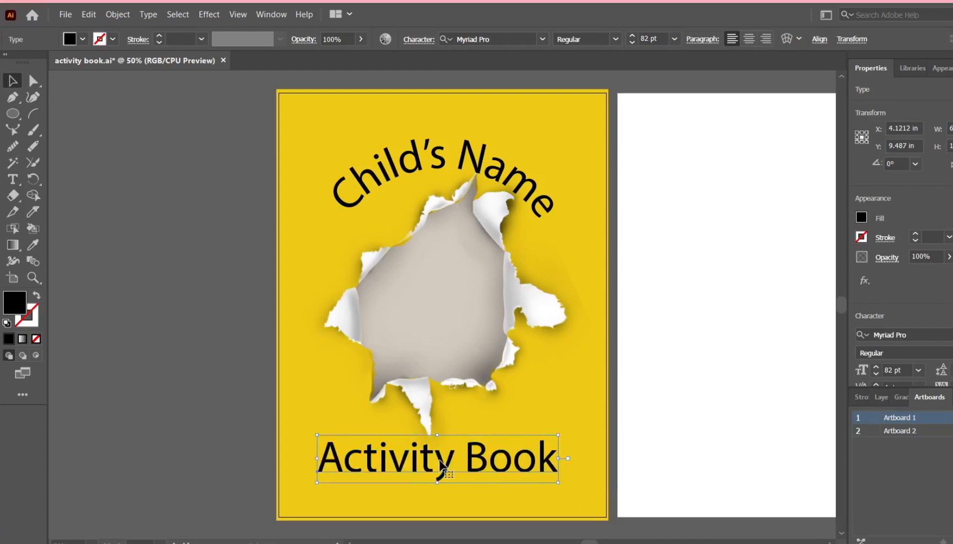
Step: Change the font of the "Activity Book" text to Kiddosy Free Outline
key(ctrl+minus)
click(931, 335)
text(kidd)
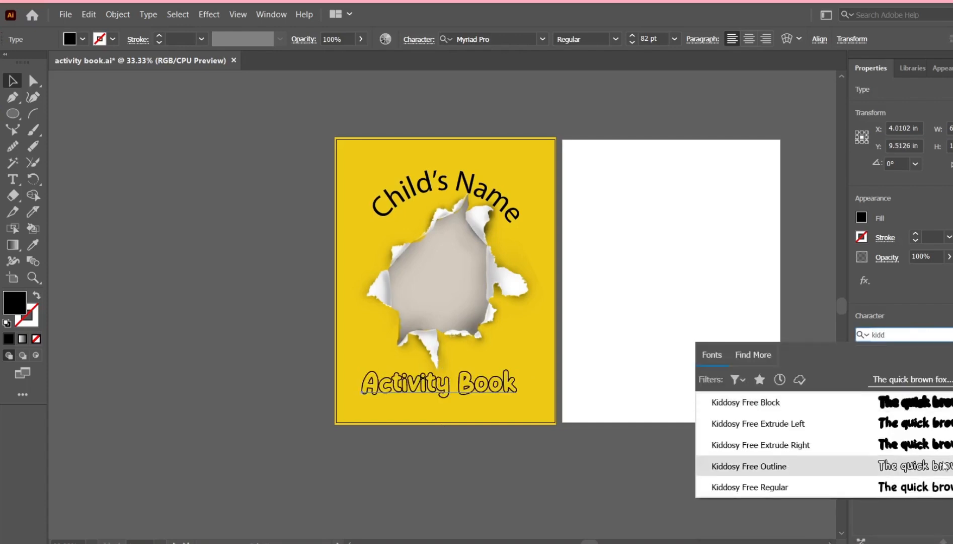
click(946, 466)
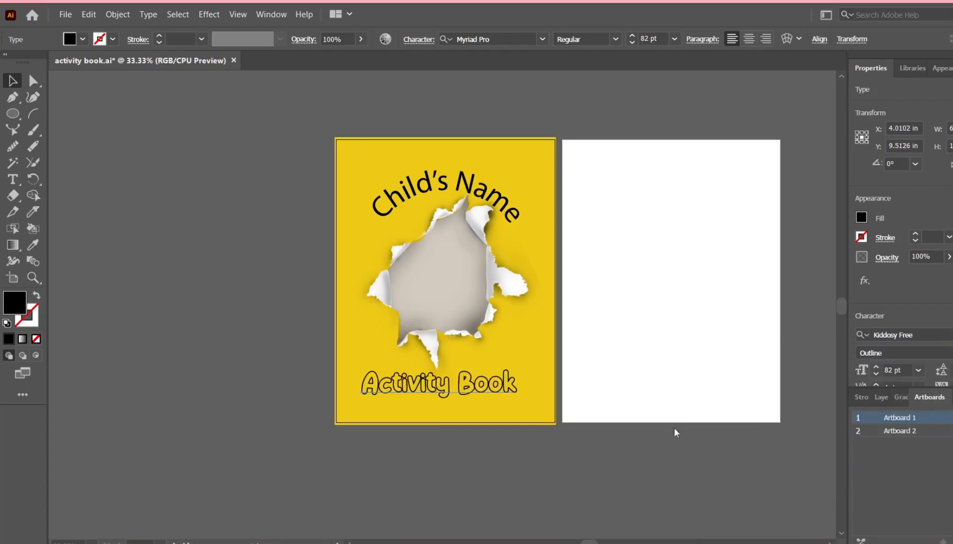
Step: Enlarge the "Activity Book" text to 94 pt and shift it slightly to recentre it across the cover
click(878, 366)
click(878, 366)
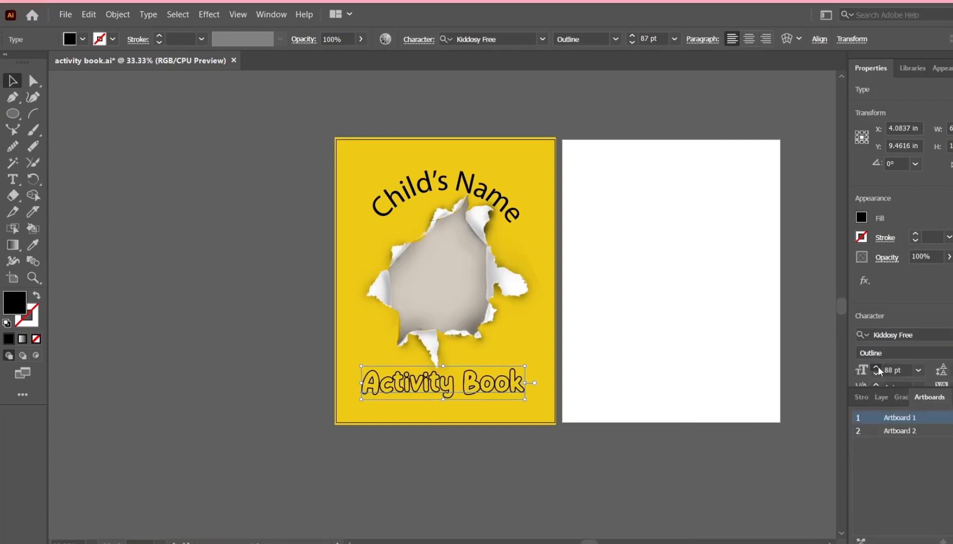
click(879, 366)
click(878, 366)
drag(459, 385, 455, 385)
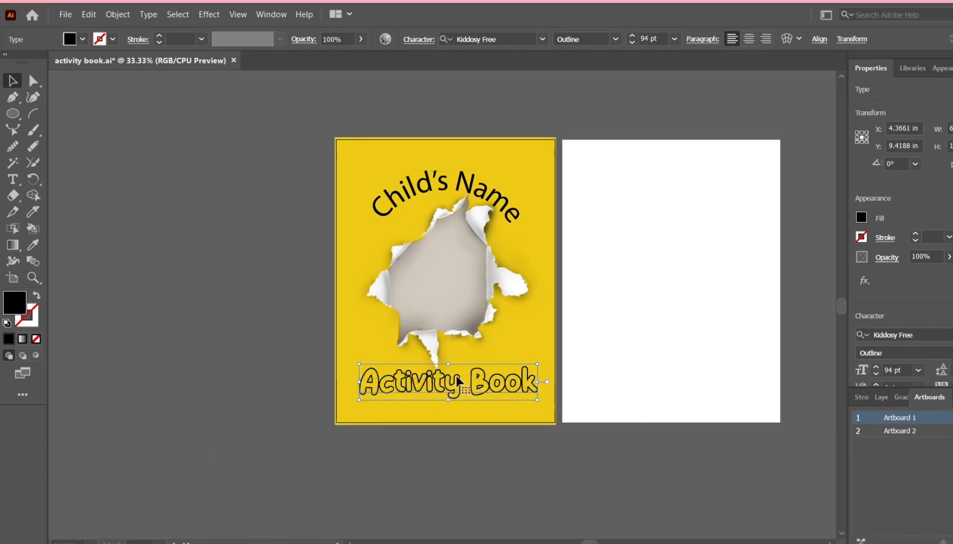
Step: Change the font of the whole curved "Child's Name" text to Kiddosy Free Regular
double_click(498, 206)
drag(514, 212, 378, 208)
click(937, 334)
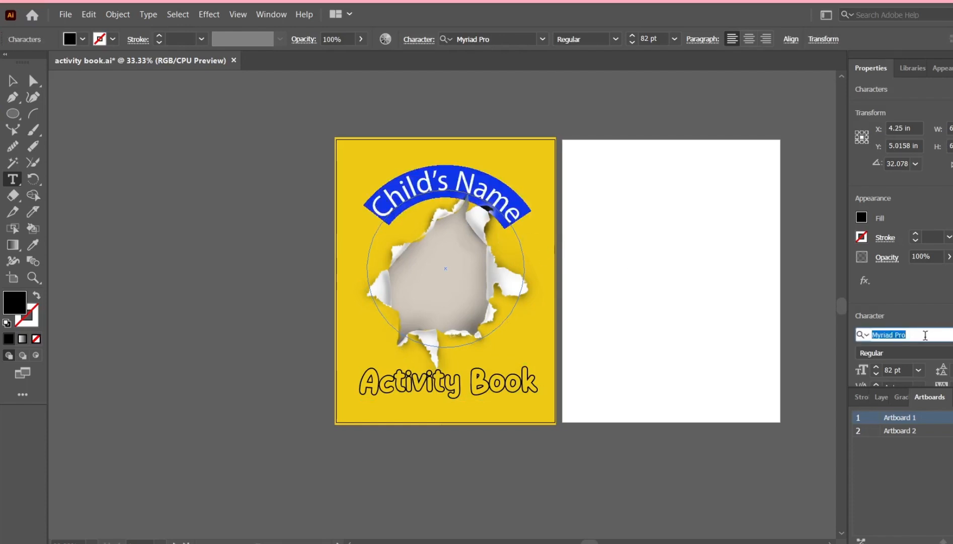
text(ki)
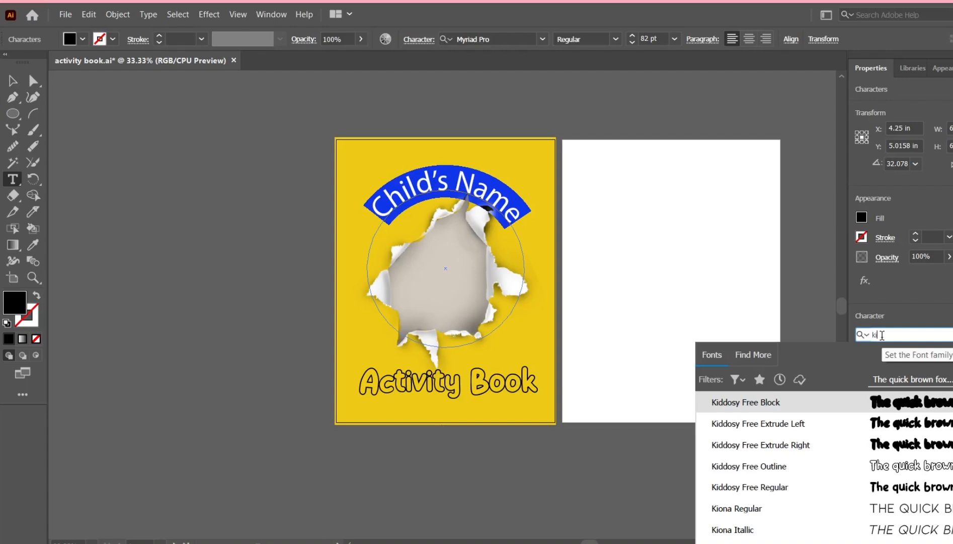
key(Down)
key(Down)
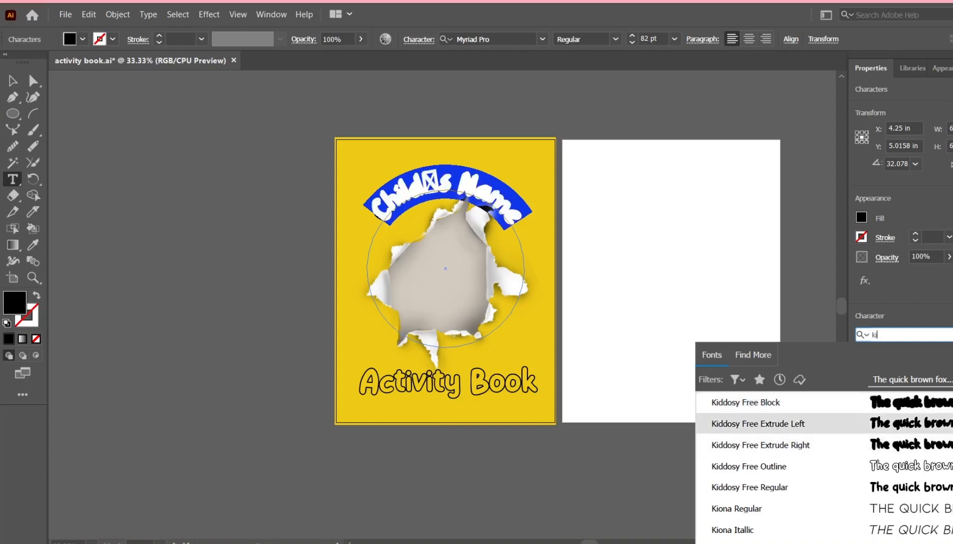
key(Down)
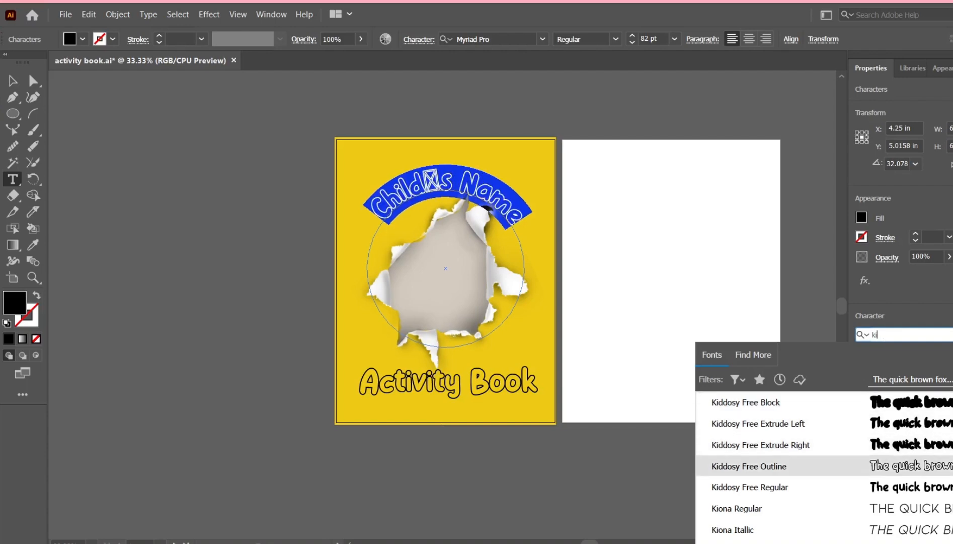
key(Down)
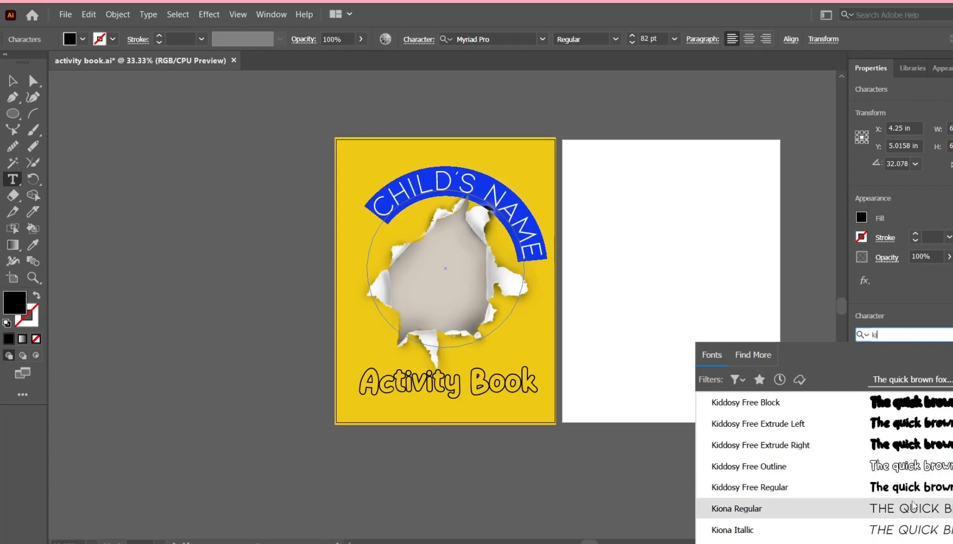
scroll(918, 493, down, 3)
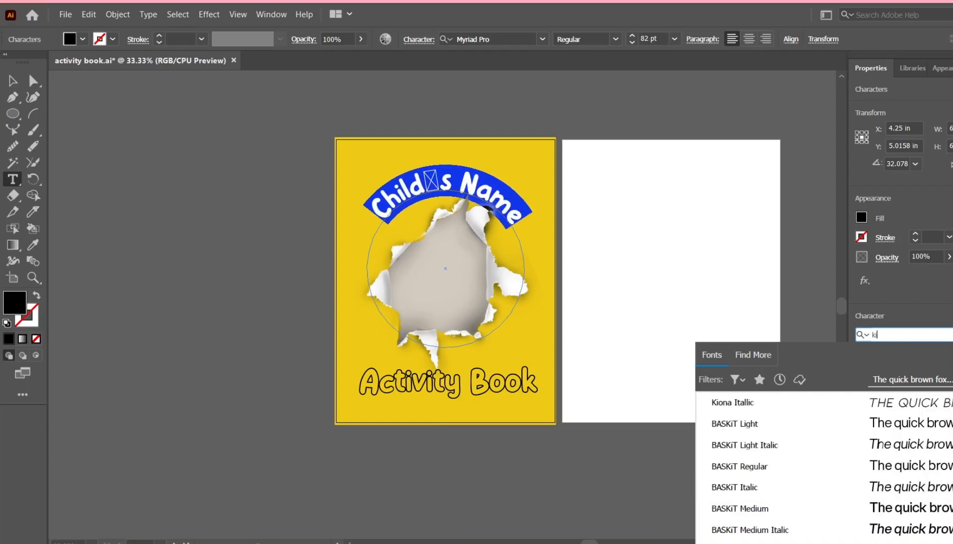
scroll(896, 491, up, 3)
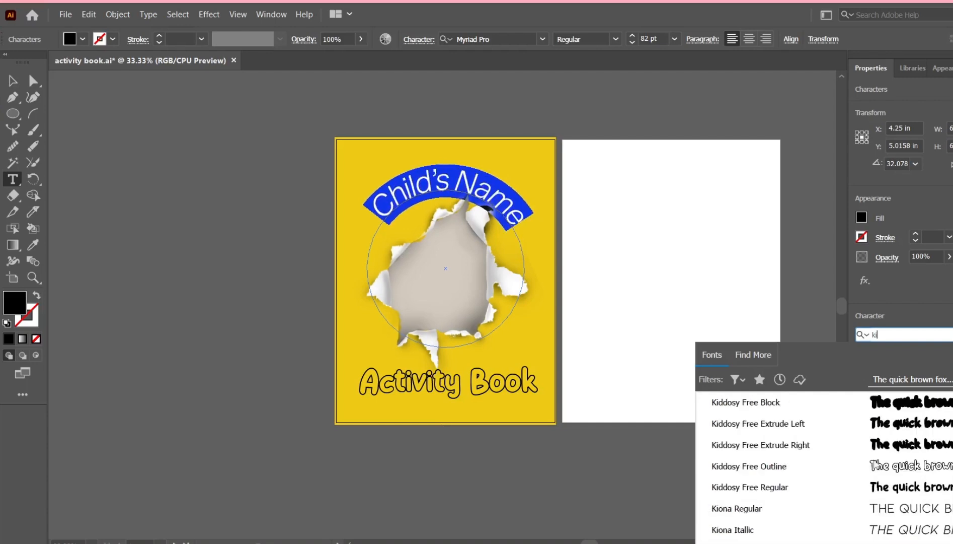
click(865, 491)
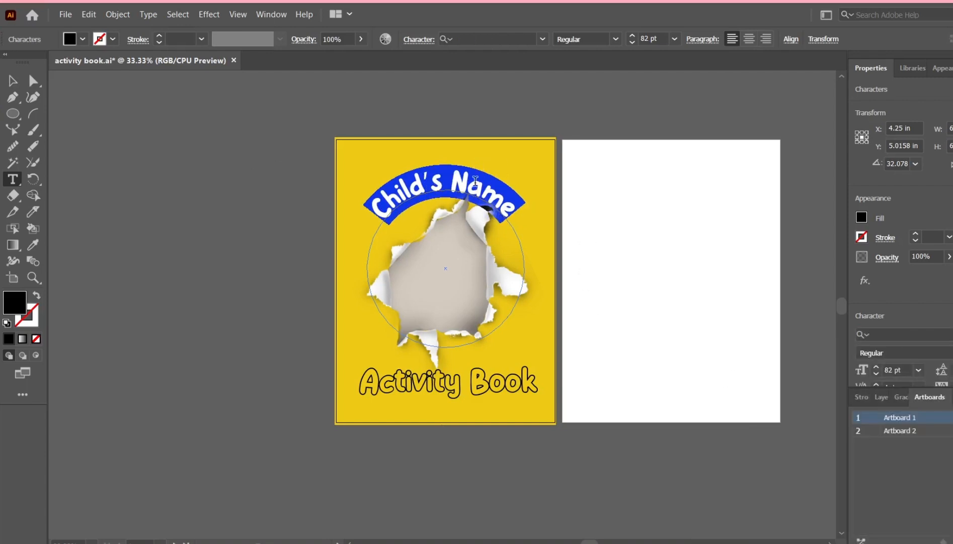
key(Escape)
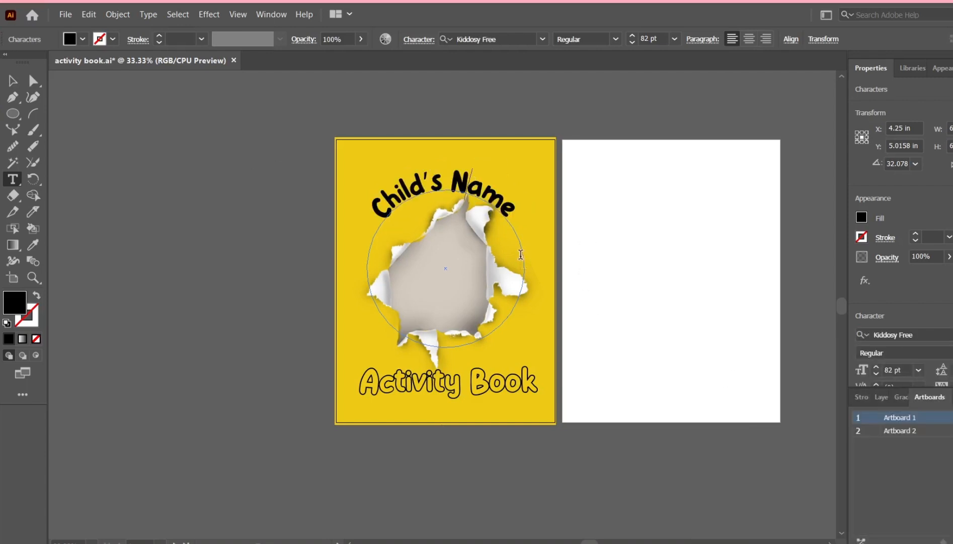
Step: Set only the apostrophe in "Child's Name" to the Source Sans Variable font
click(436, 174)
double_click(425, 176)
click(889, 335)
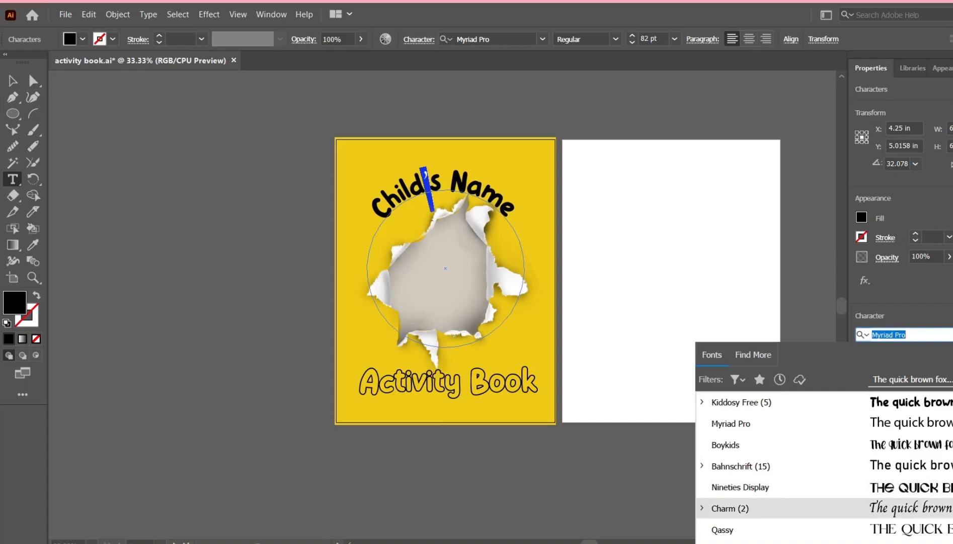
scroll(824, 466, down, 4)
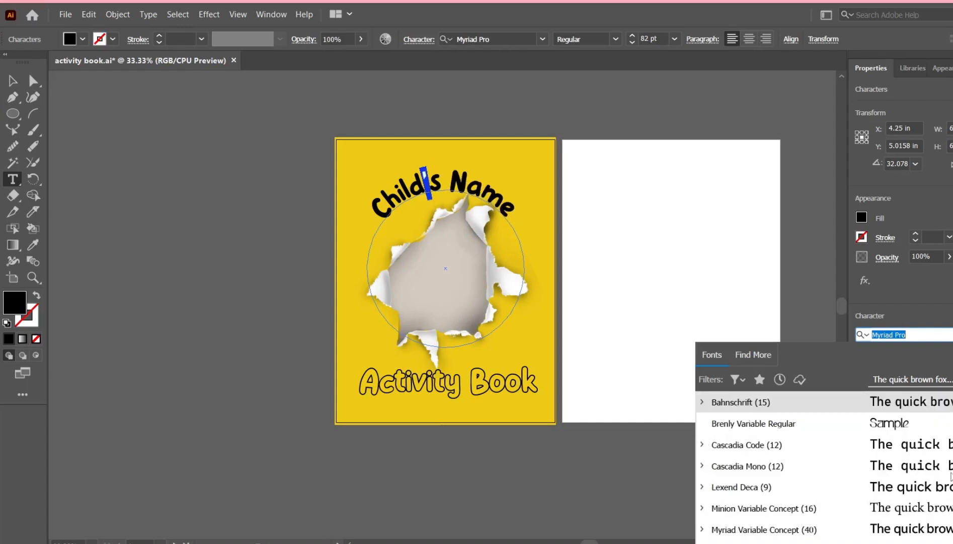
scroll(951, 466, down, 2)
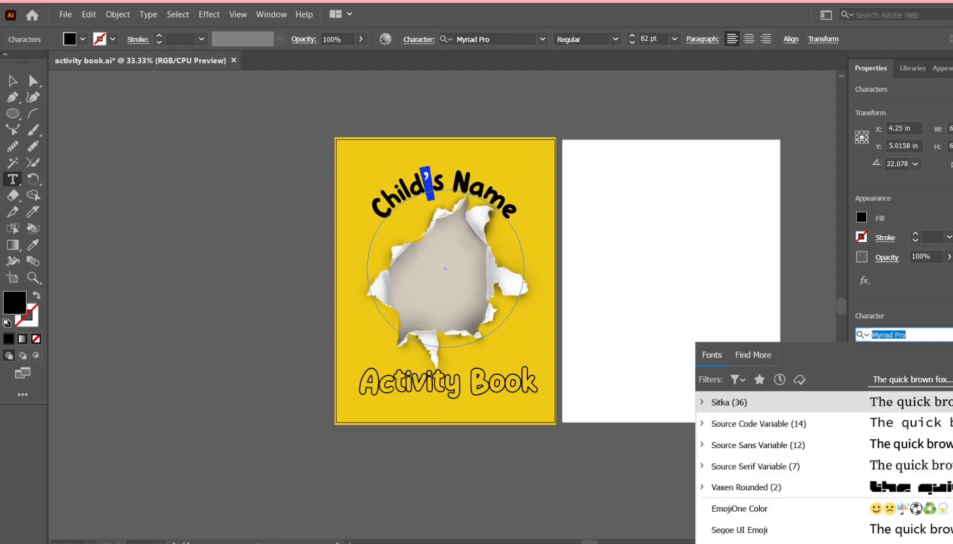
click(950, 443)
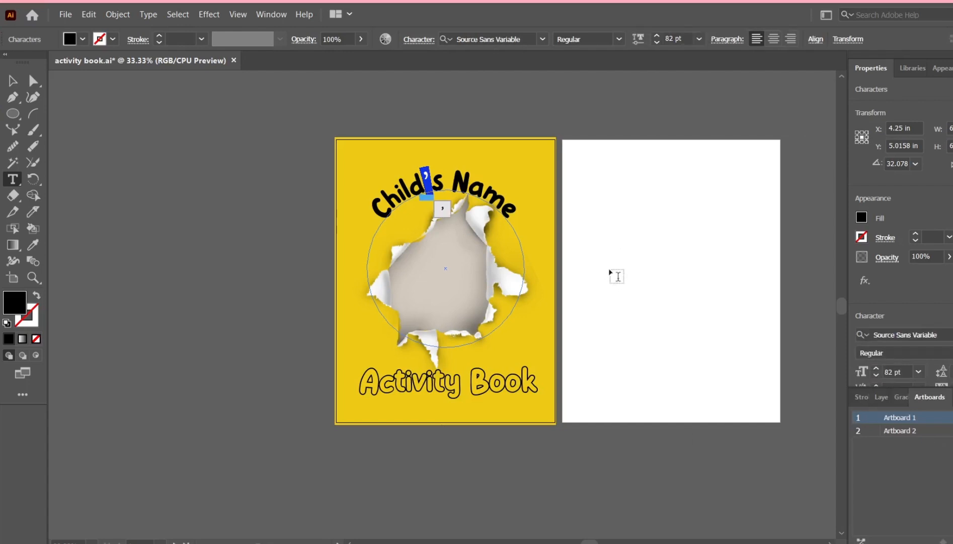
click(485, 190)
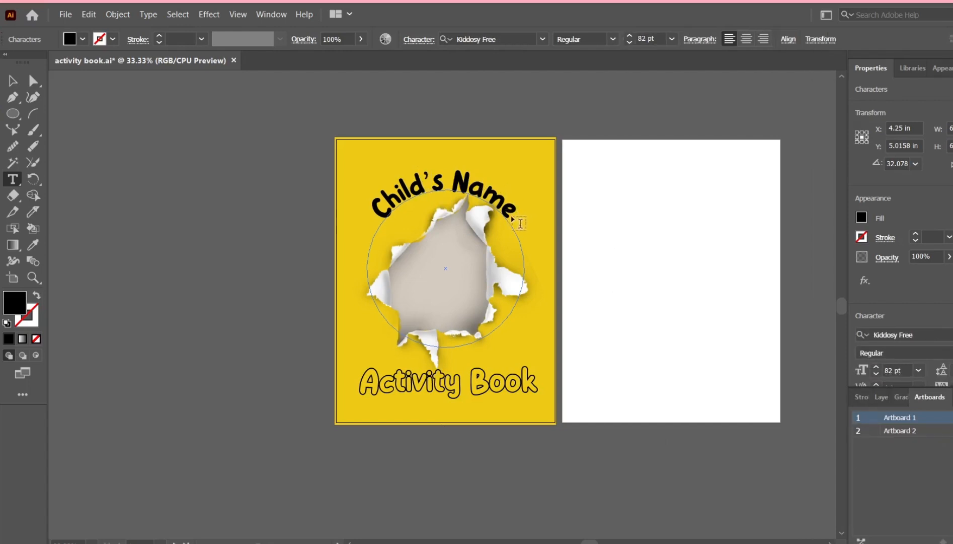
drag(431, 174, 422, 177)
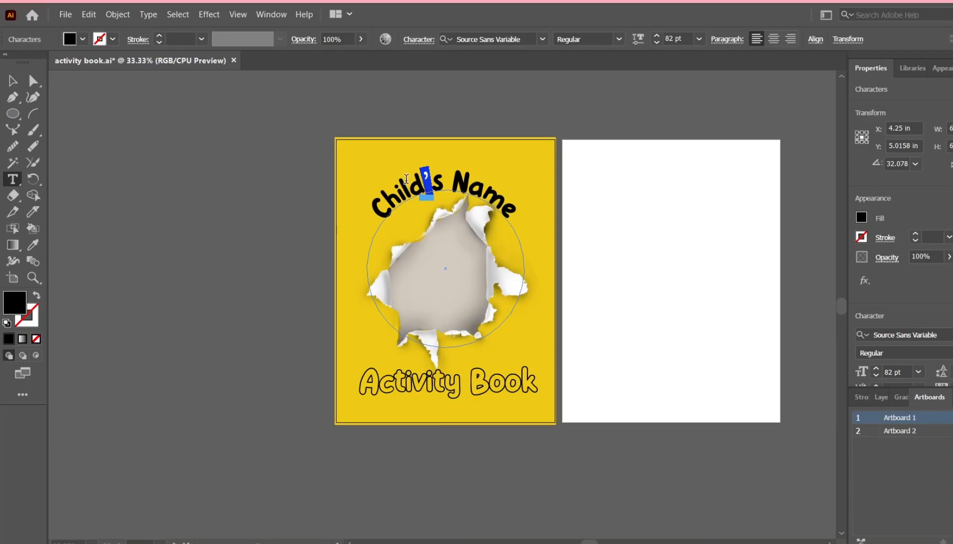
click(13, 81)
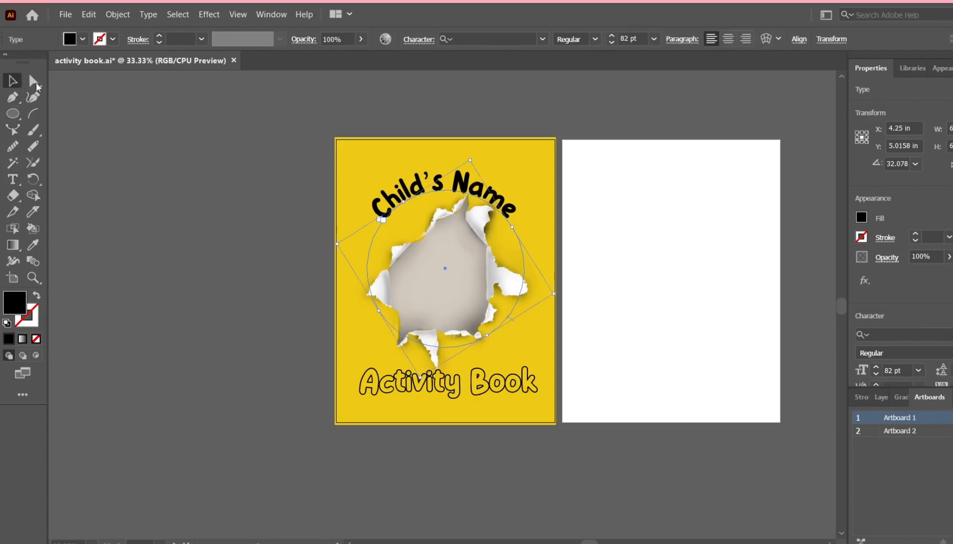
click(538, 447)
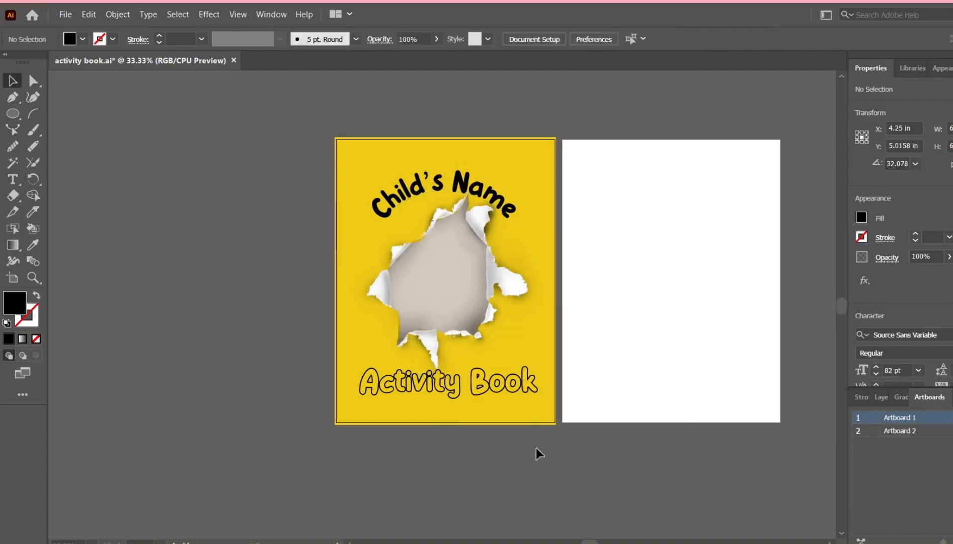
key(ctrl+z)
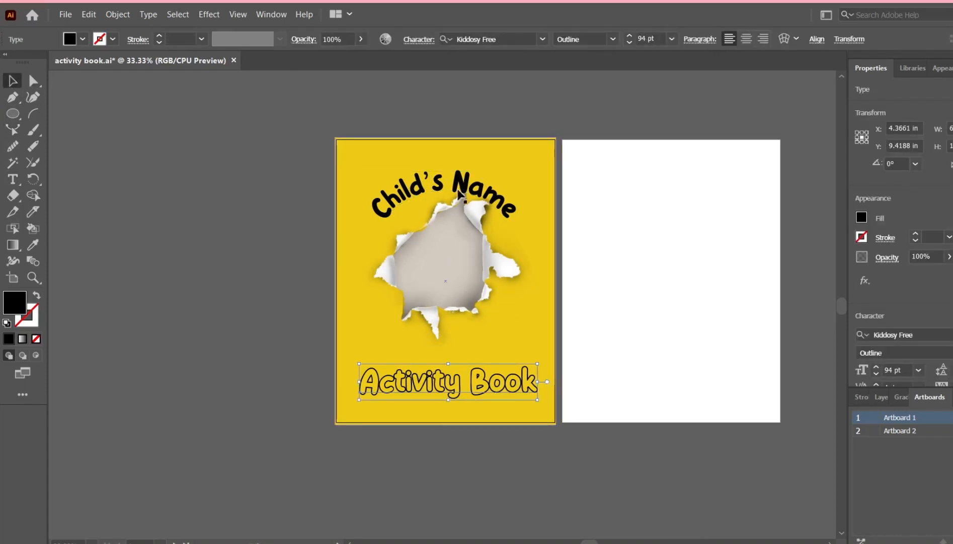
Step: Replace the curved "Child's Name" text with "FUN" and rotate its path to 0° so the word sits above the torn hole
key(t)
click(385, 200)
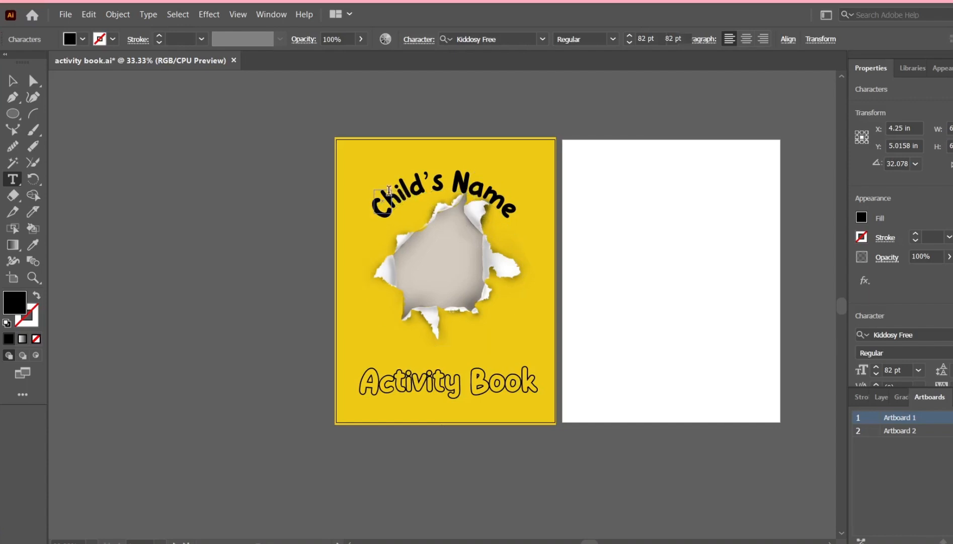
key(shift+End)
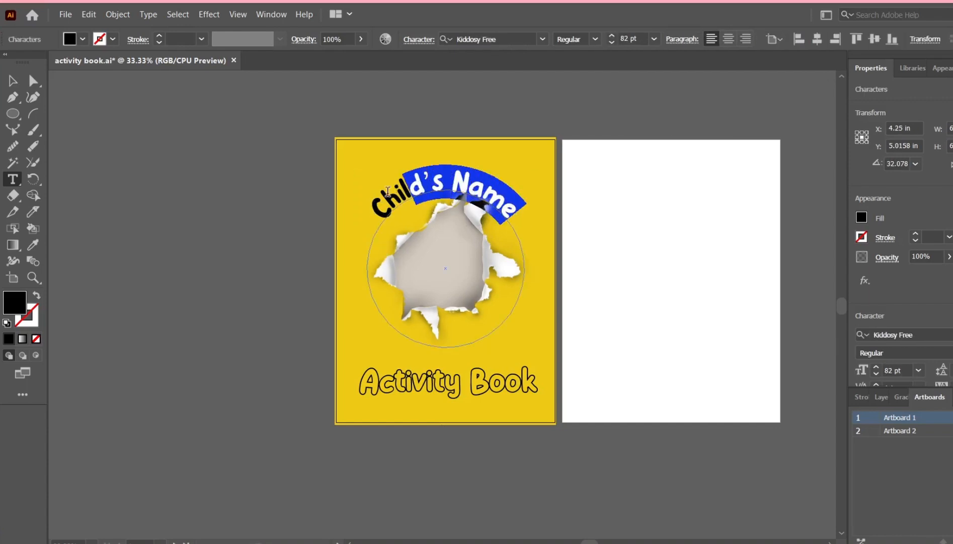
key(ctrl+a)
key(BackSpace)
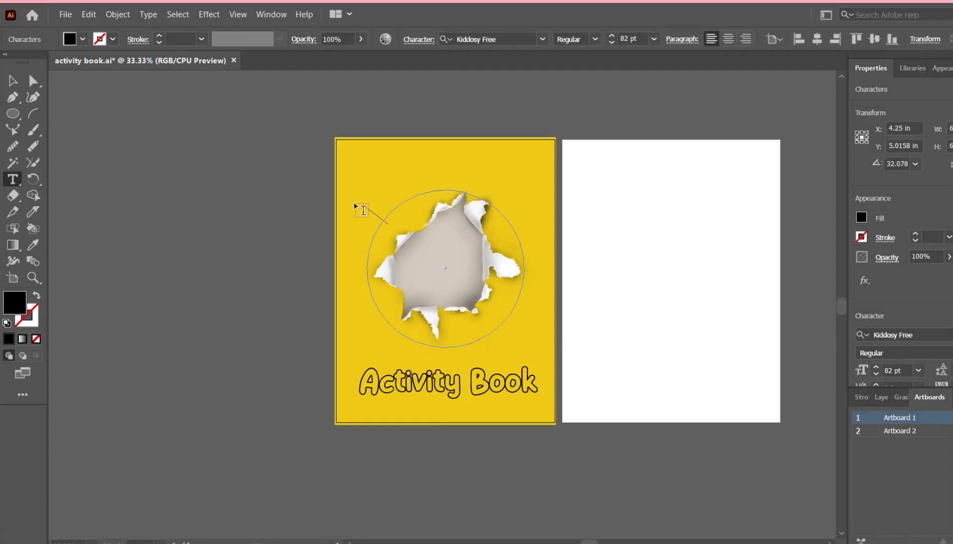
key(Caps_Lock)
text(FUN)
key(Escape)
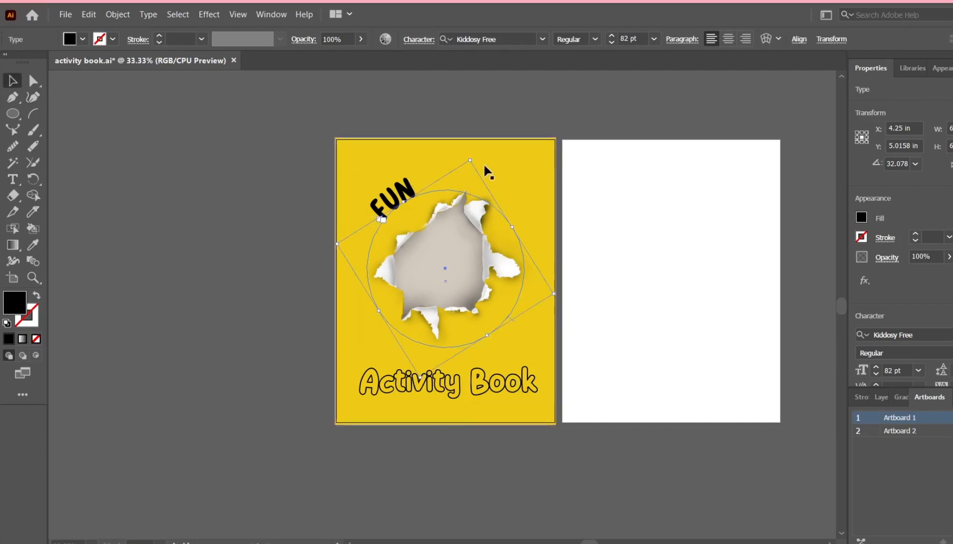
drag(486, 170, 533, 360)
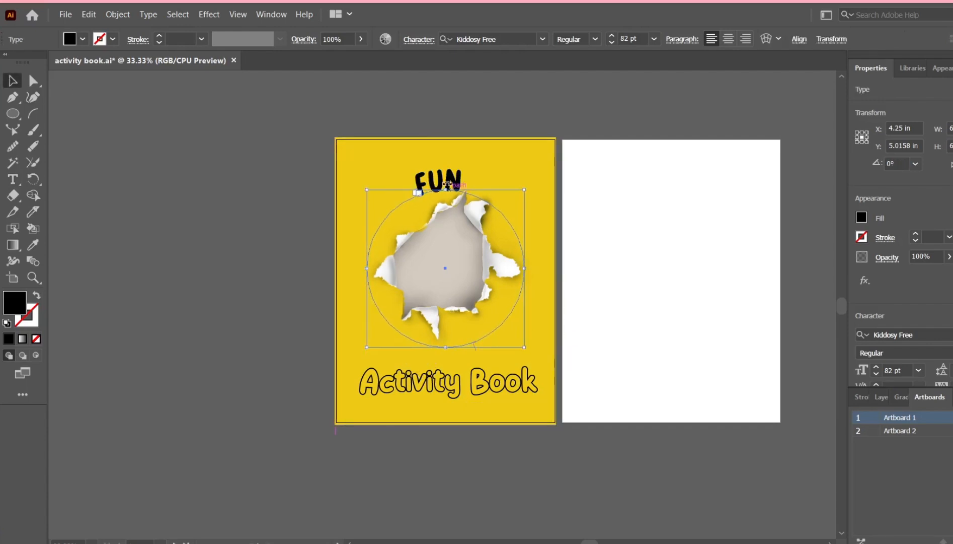
Step: Enlarge the curved "FUN" text to 106 pt and deselect it
key(t)
drag(464, 181, 427, 182)
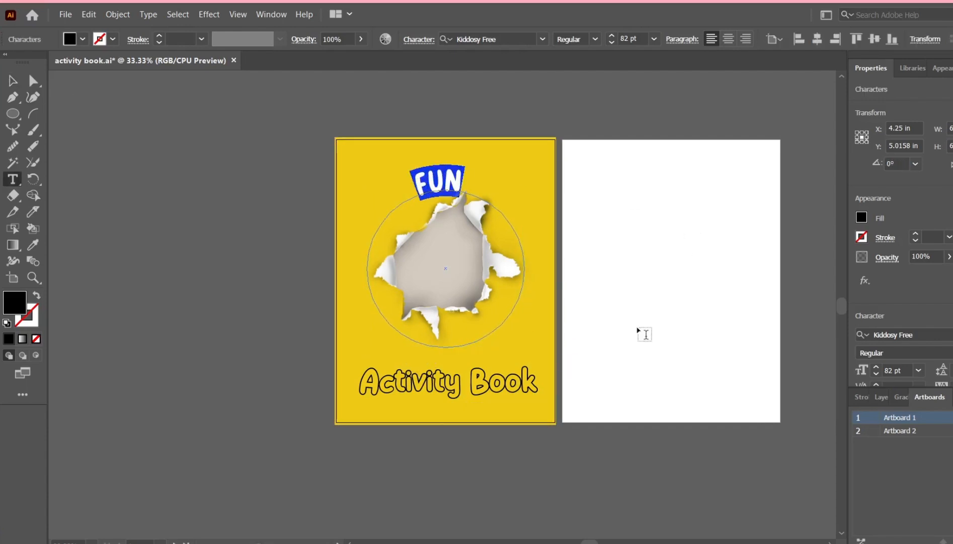
click(877, 367)
click(876, 368)
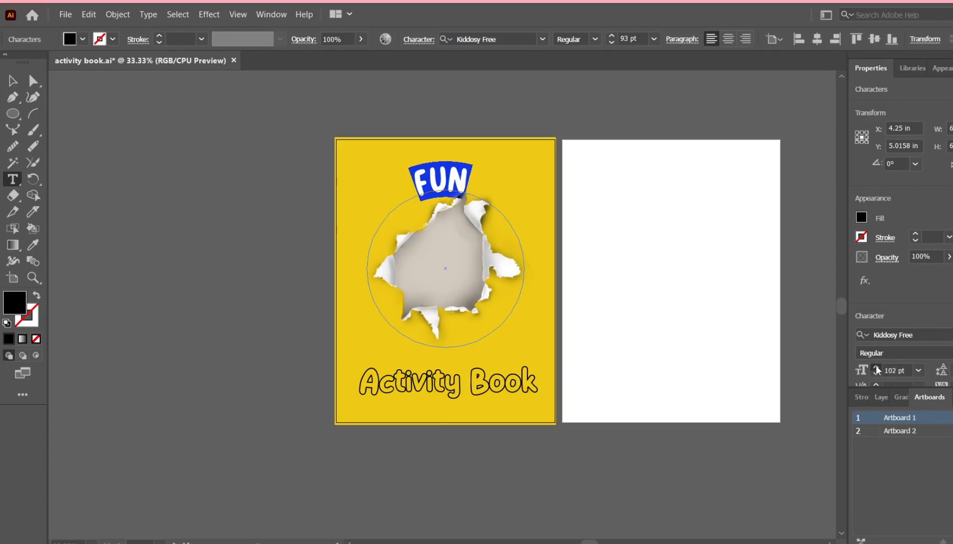
click(877, 368)
key(Escape)
click(398, 148)
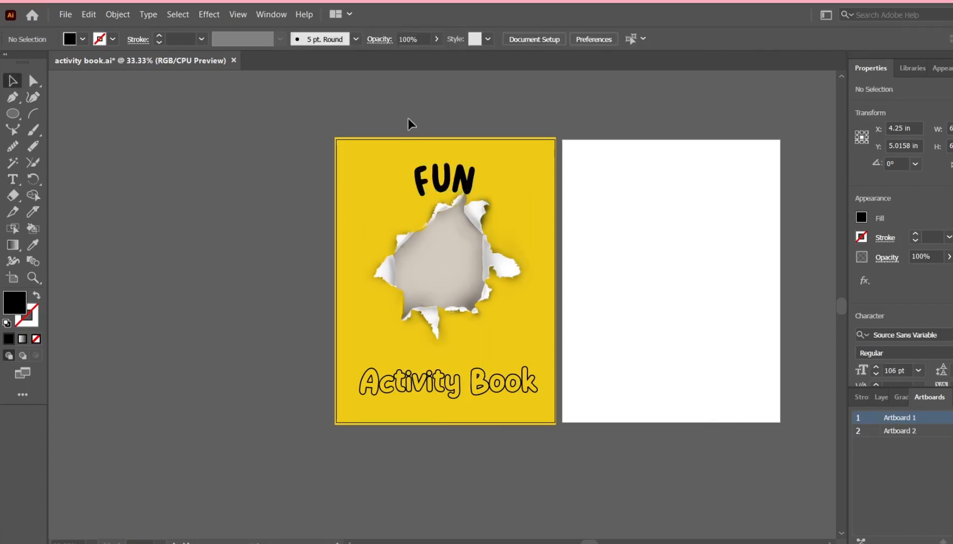
drag(409, 122, 513, 309)
click(564, 462)
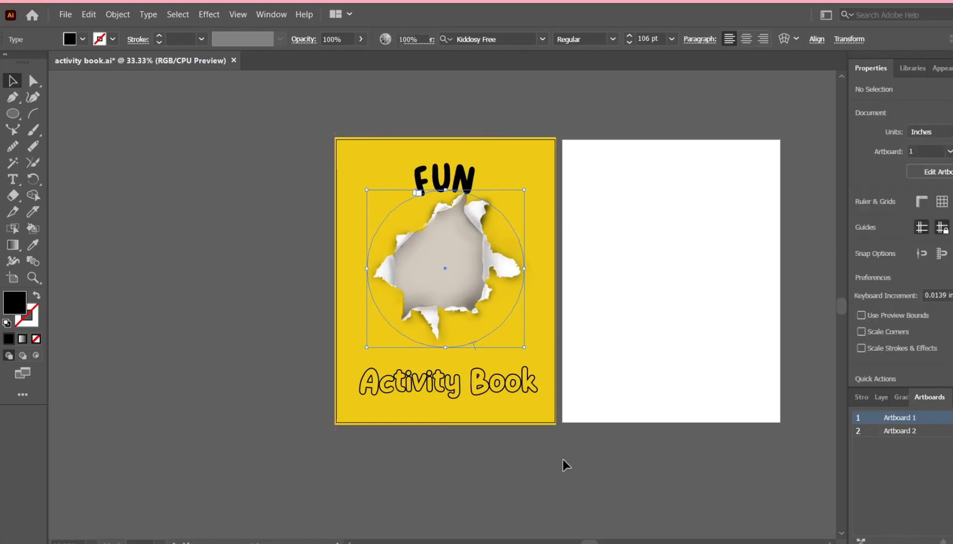